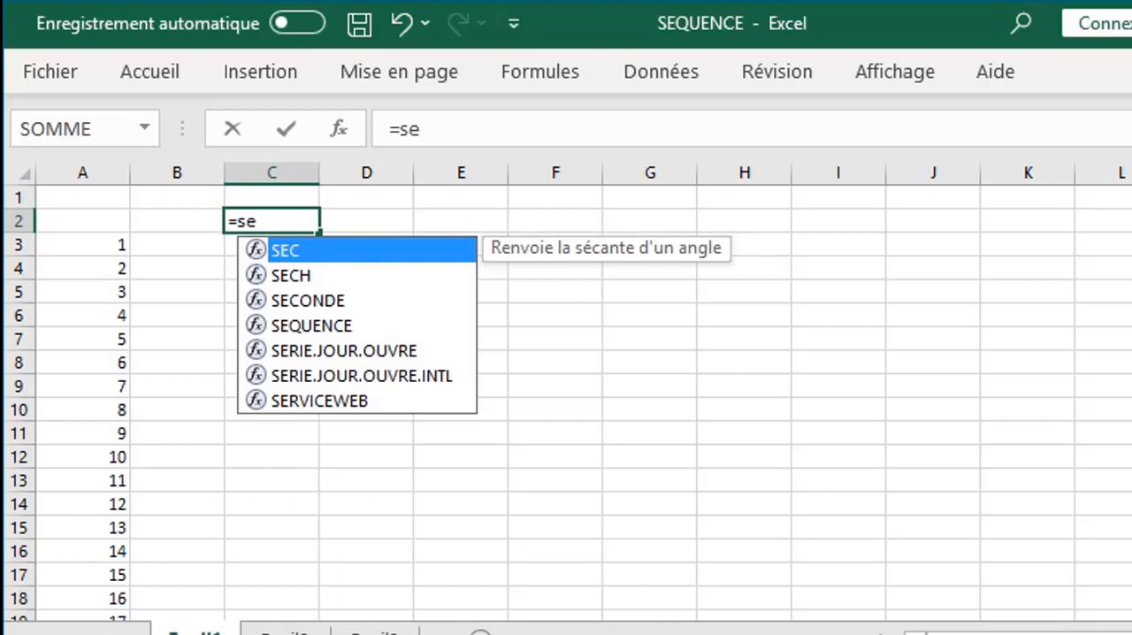
- Complete the formula in C2 as =SEQUENCE(;15) to generate a horizontal series across 15 columns
{"action": "double_click", "coordinate": [320, 256]}
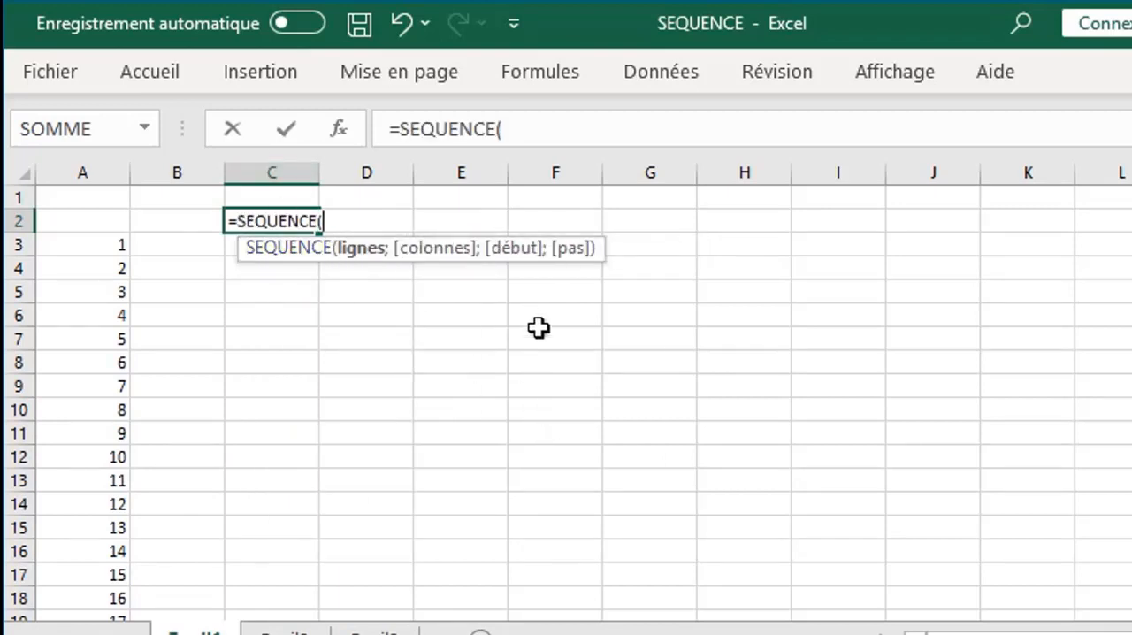
{"action": "type", "text": ";"}
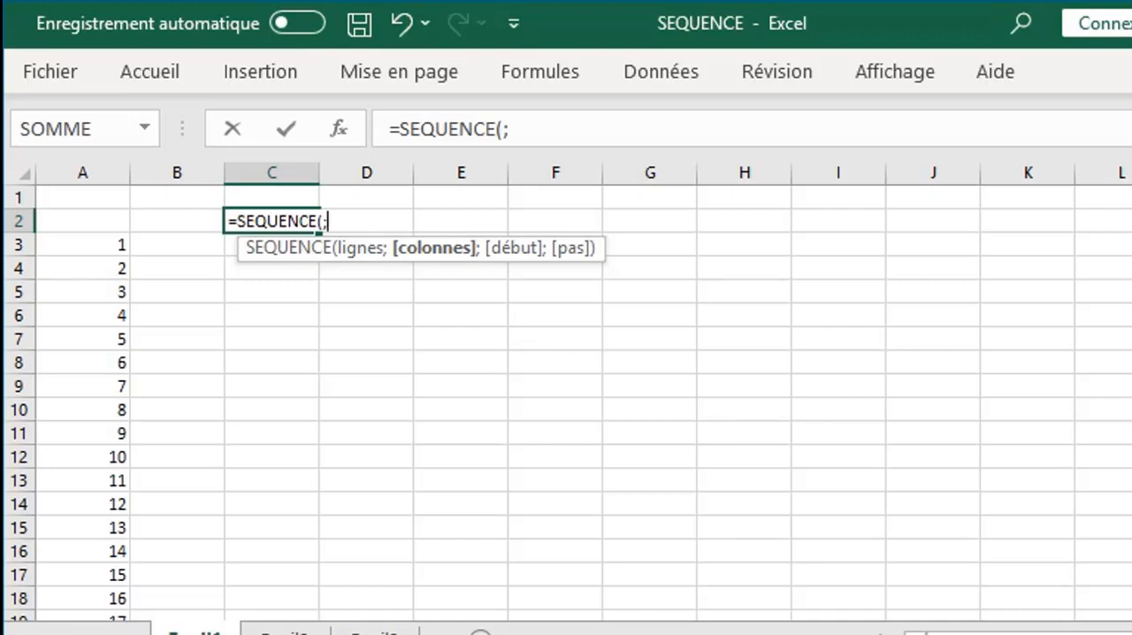
{"action": "type", "text": "15)"}
{"action": "key", "text": "Return"}
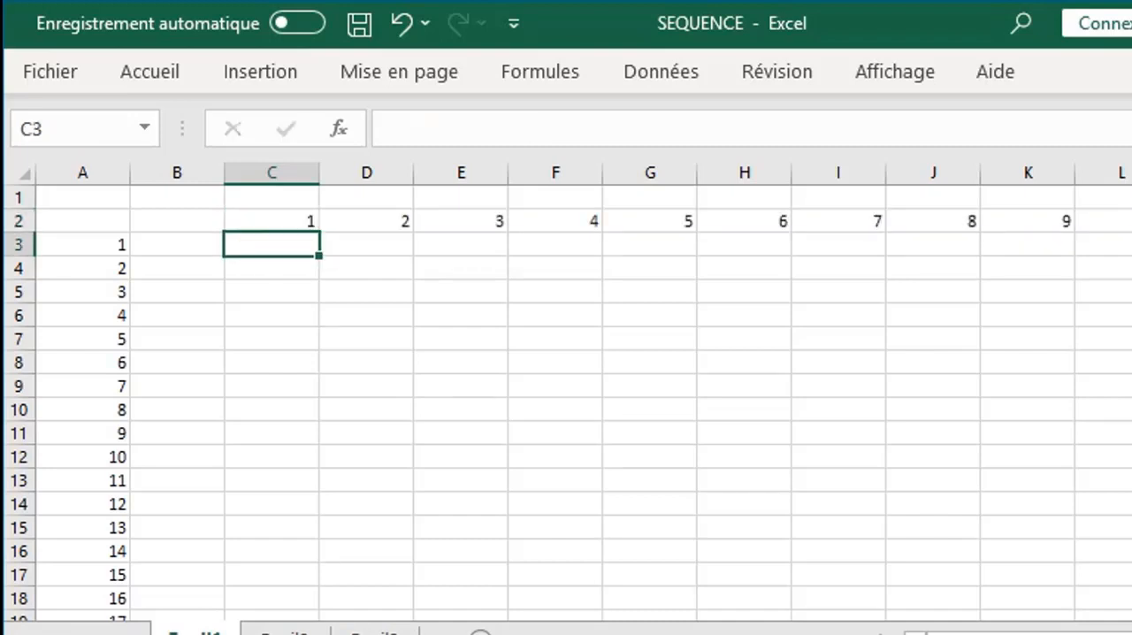
- Enter =SEQUENCE(10;5) in cell C5 to generate a grid of 10 rows by 5 columns
{"action": "left_click", "coordinate": [312, 284]}
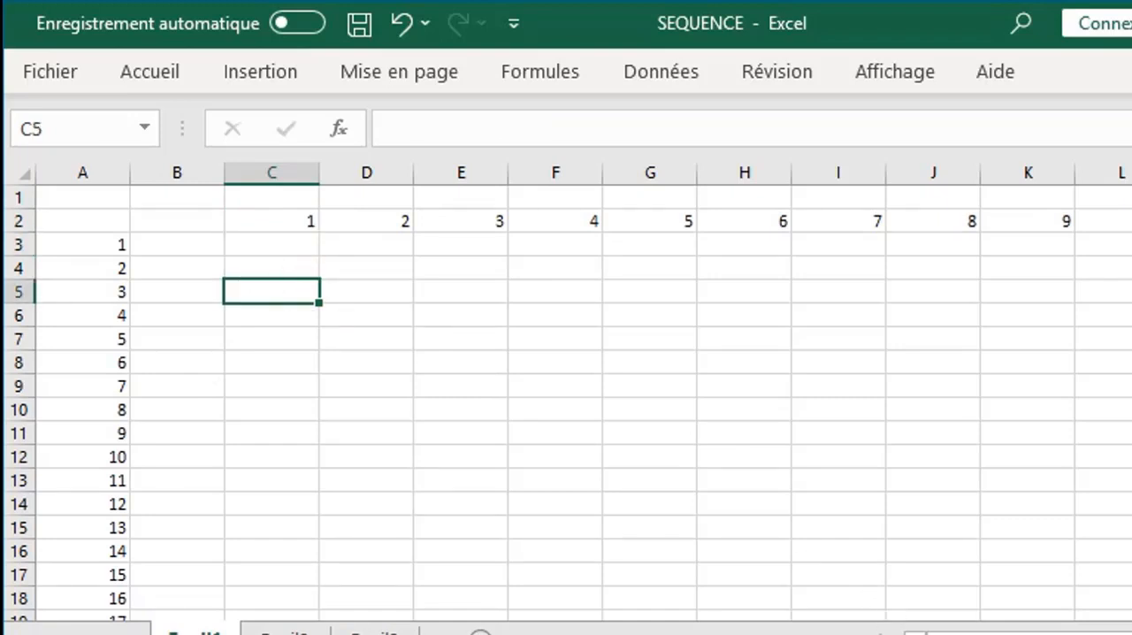
{"action": "type", "text": "="}
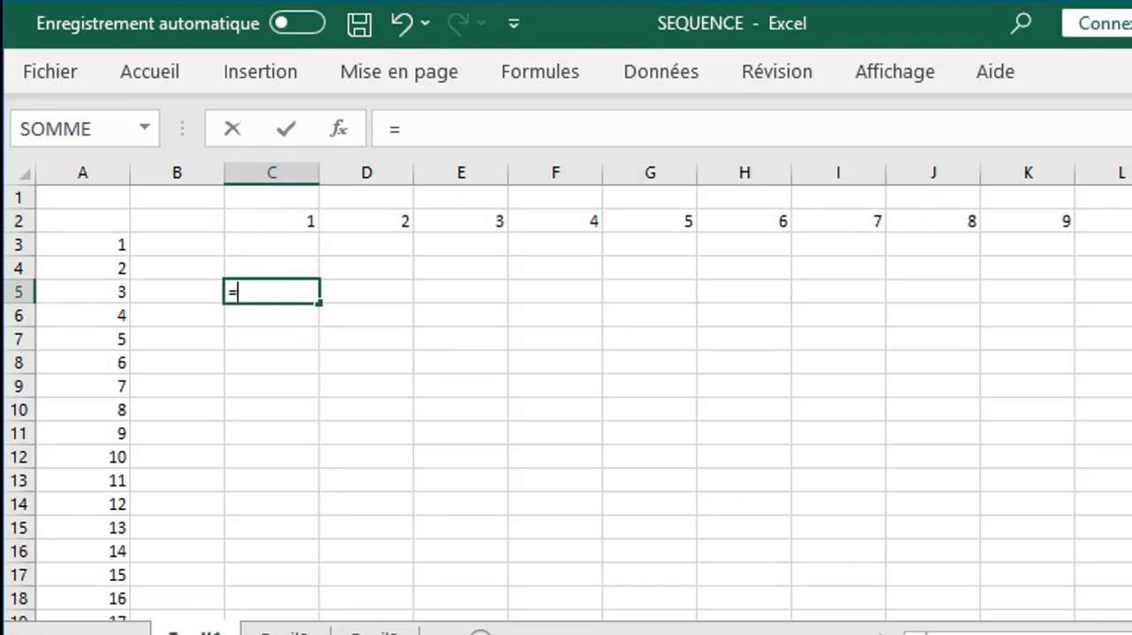
{"action": "type", "text": "SE"}
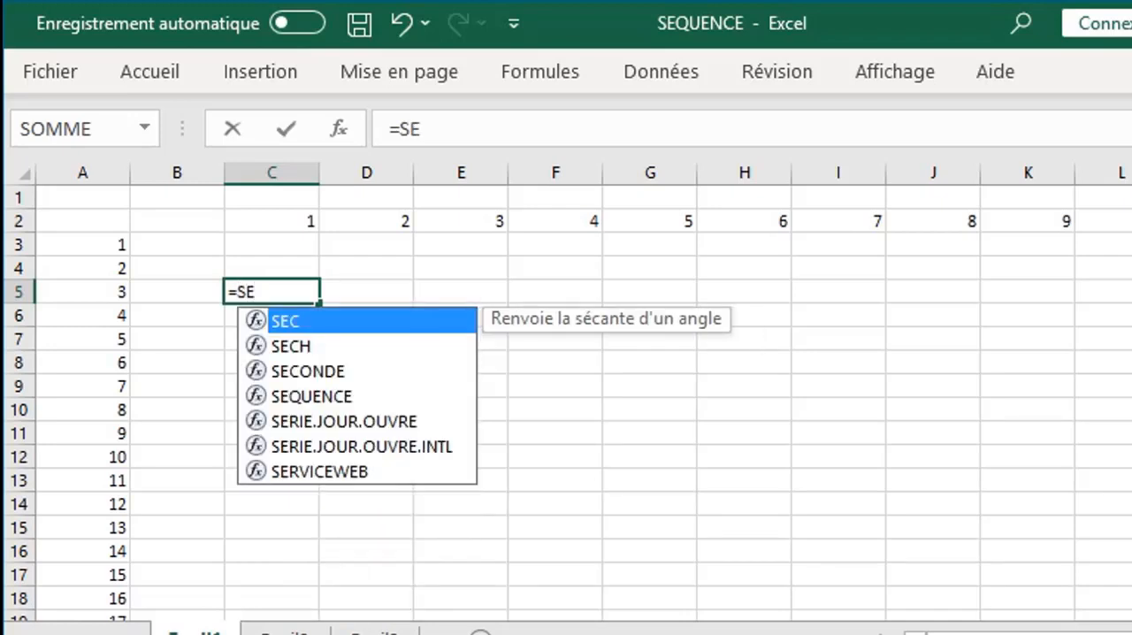
{"action": "type", "text": "Q"}
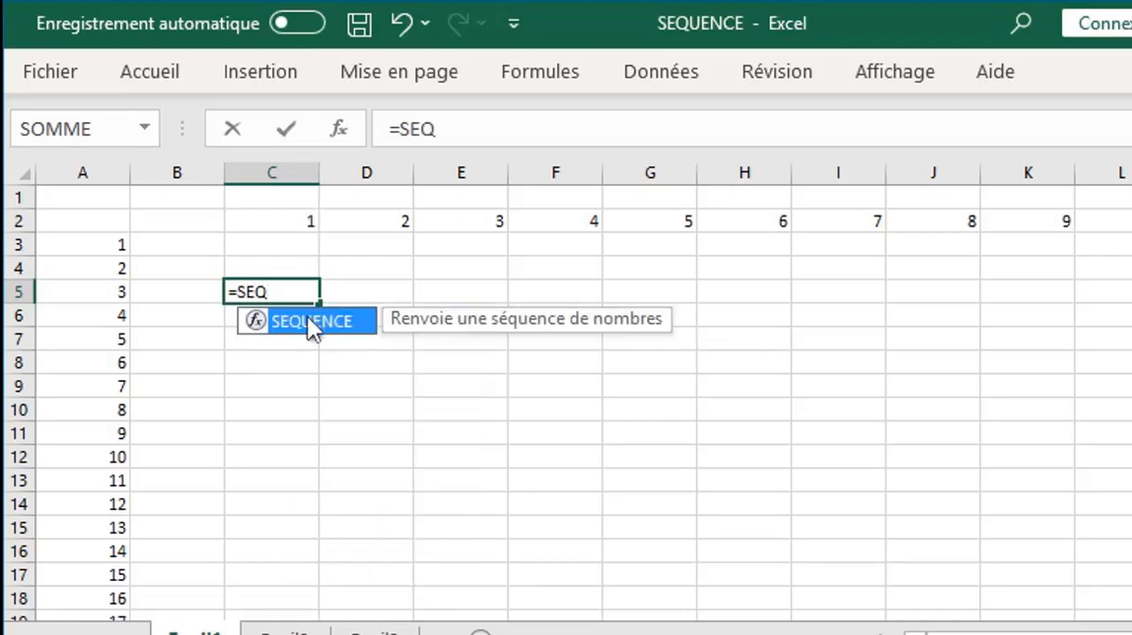
{"action": "double_click", "coordinate": [308, 320]}
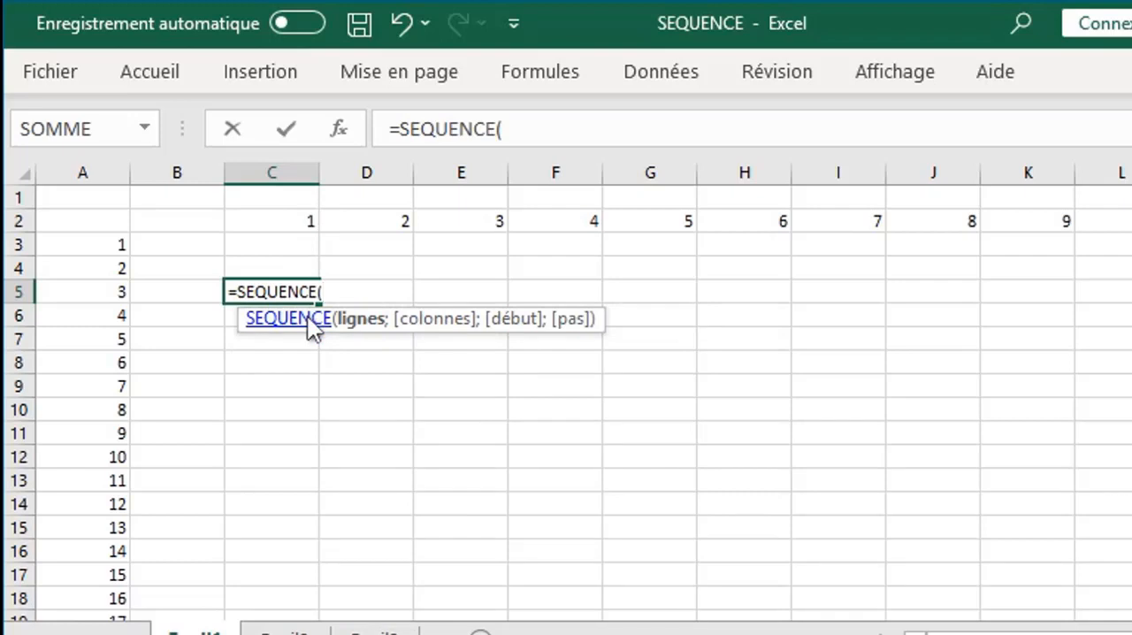
{"action": "type", "text": "14"}
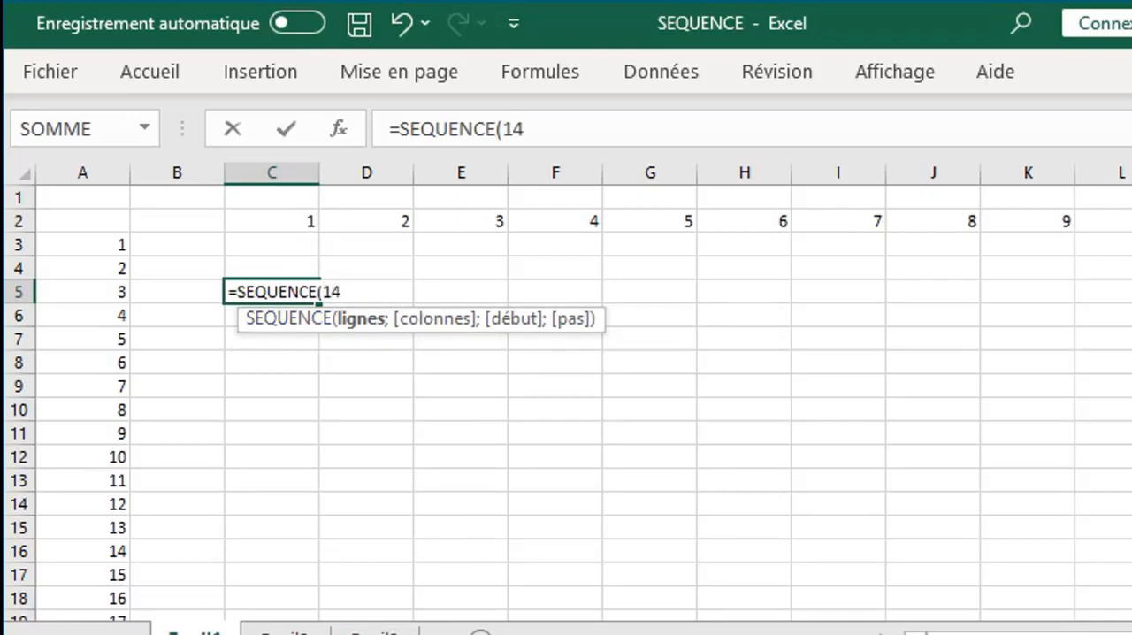
{"action": "key", "text": "BackSpace"}
{"action": "type", "text": "0;"}
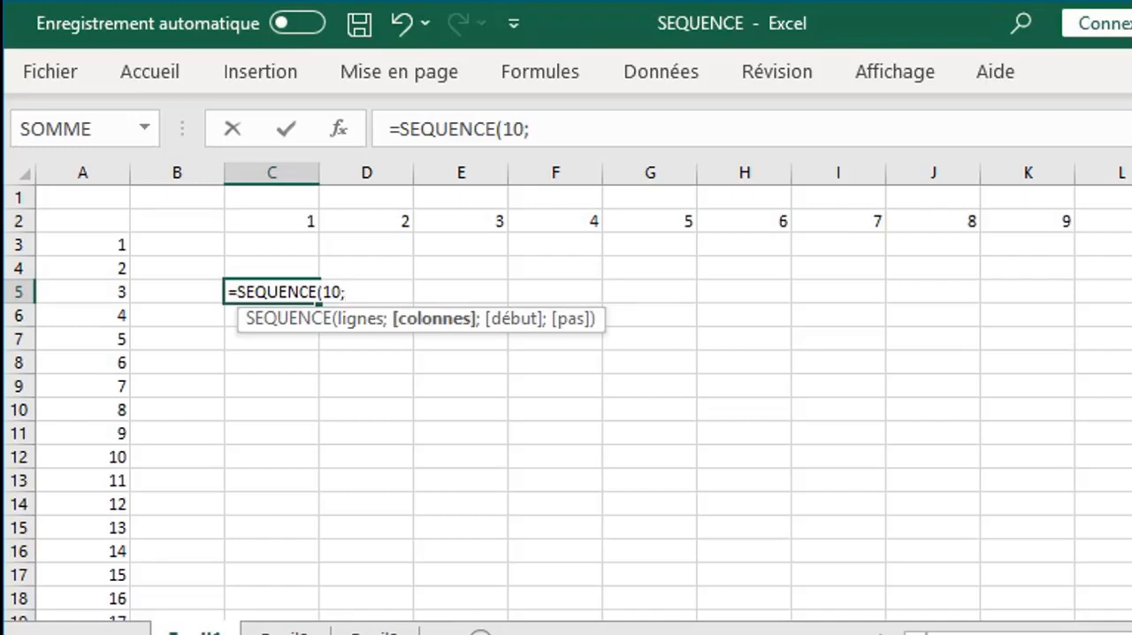
{"action": "type", "text": "q"}
{"action": "key", "text": "BackSpace"}
{"action": "type", "text": "5"}
{"action": "key", "text": "Return"}
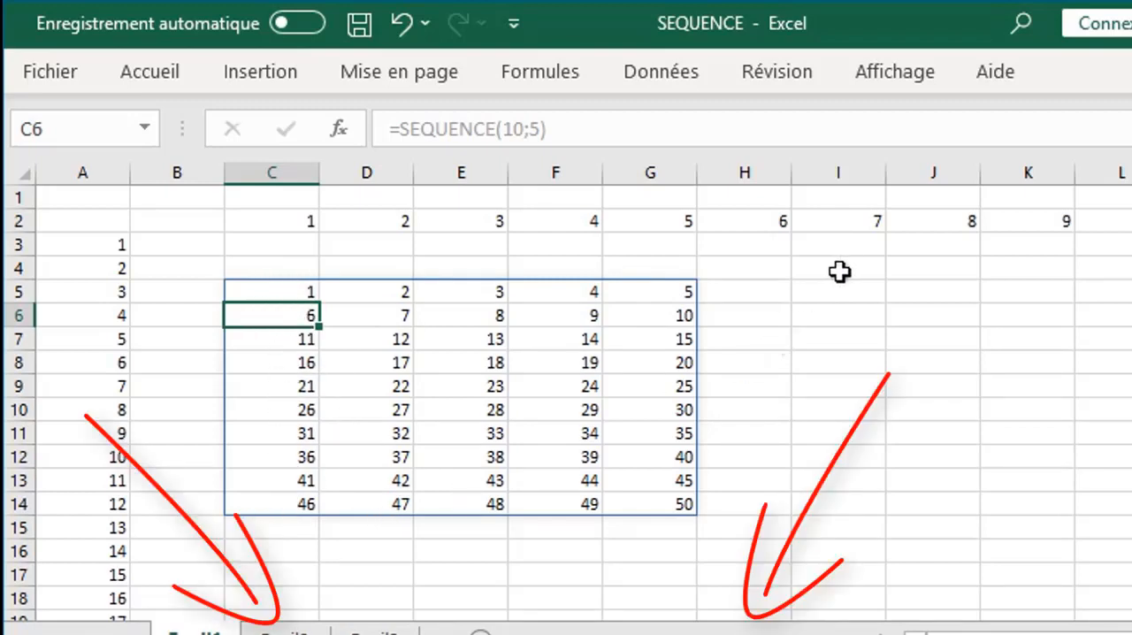
- Enter =SEQUENCE(12;;20) in cell I5 to generate a 12-row series starting at 20
{"action": "left_click", "coordinate": [873, 292]}
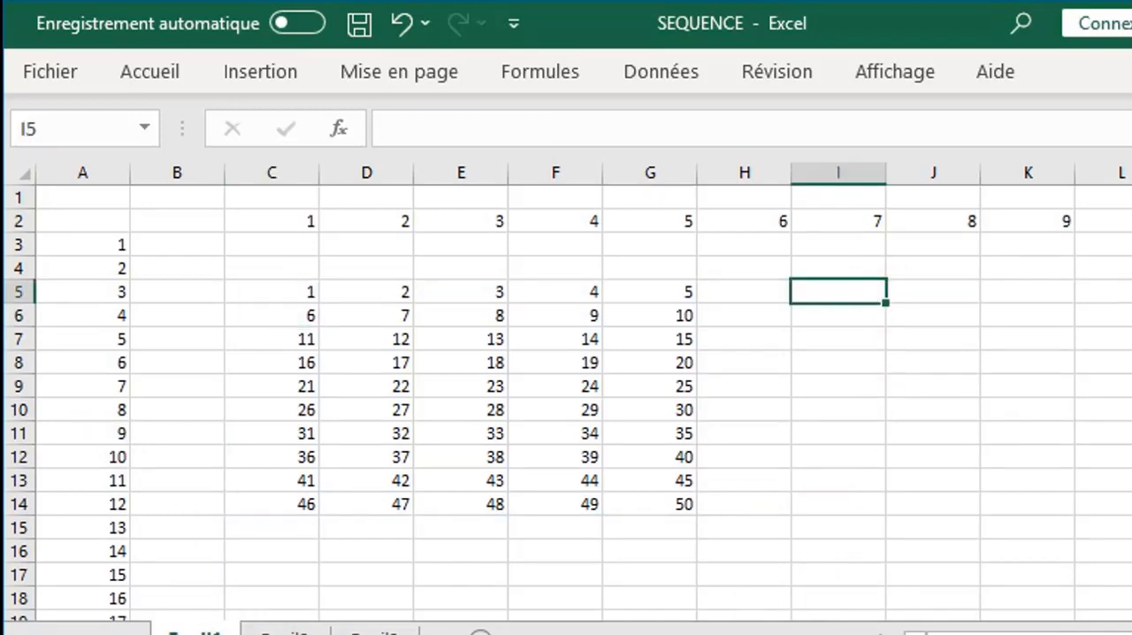
{"action": "type", "text": "=seq"}
{"action": "double_click", "coordinate": [880, 323]}
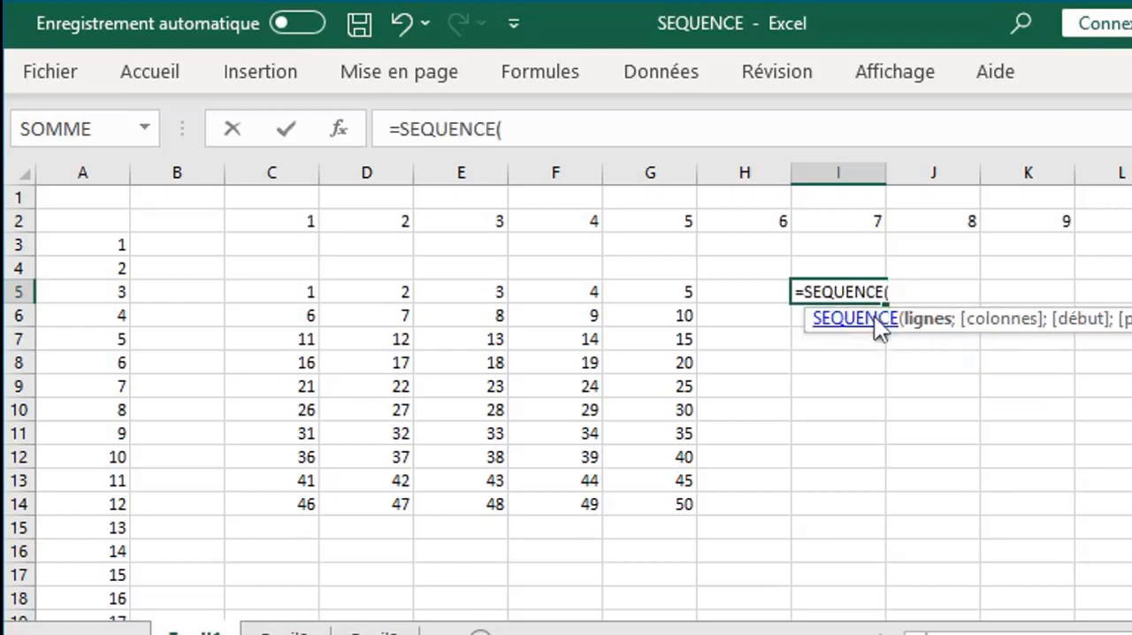
{"action": "type", "text": "12"}
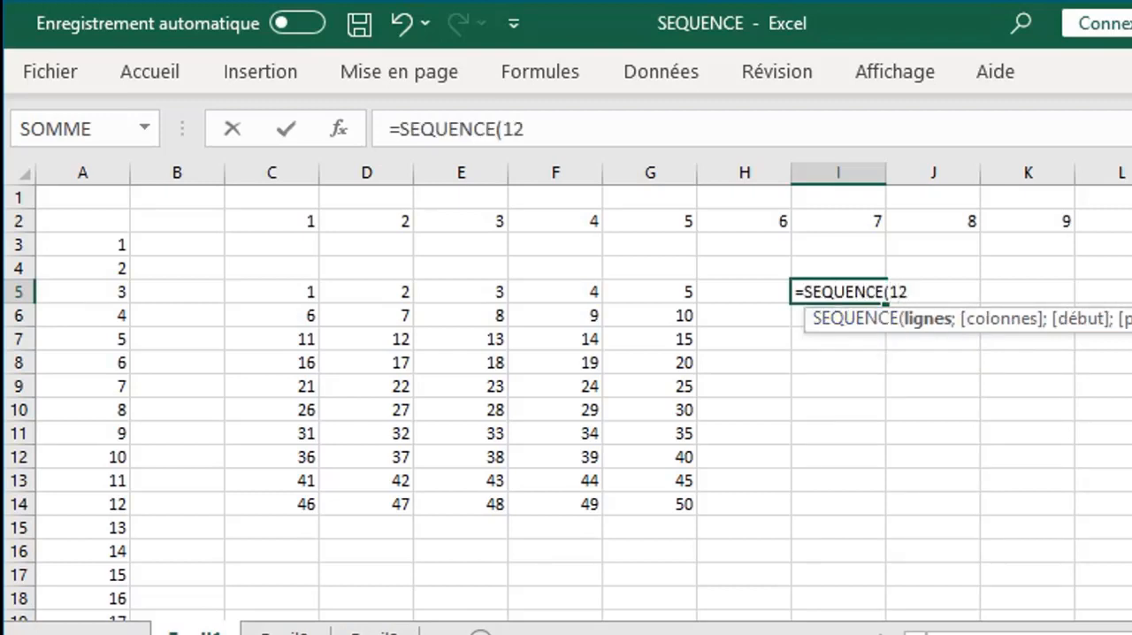
{"action": "type", "text": ";;"}
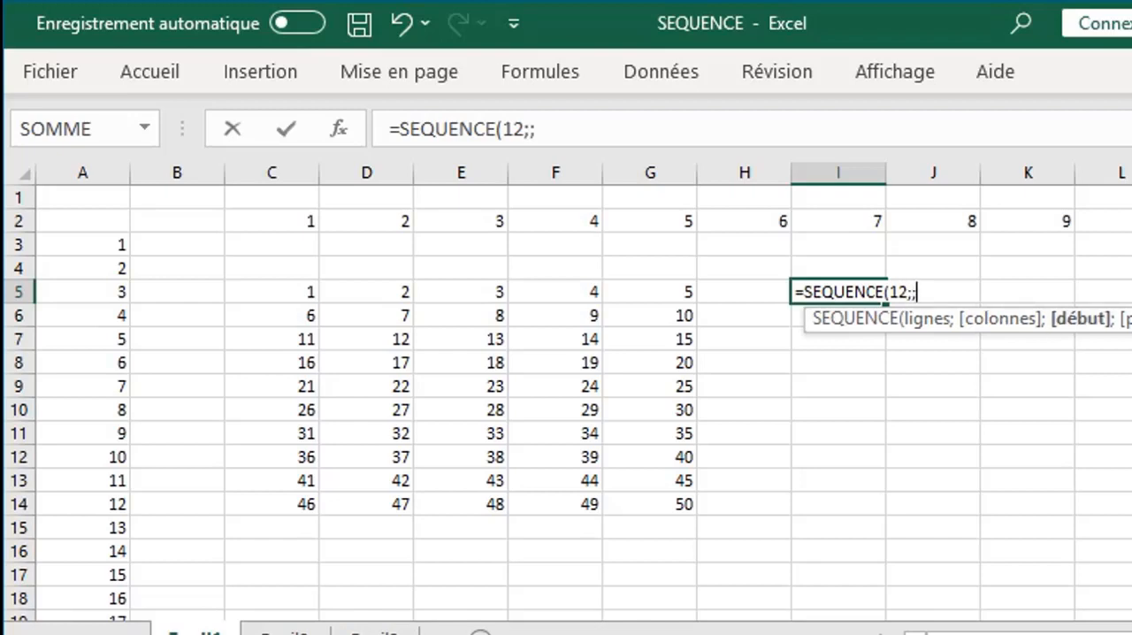
{"action": "type", "text": "20)"}
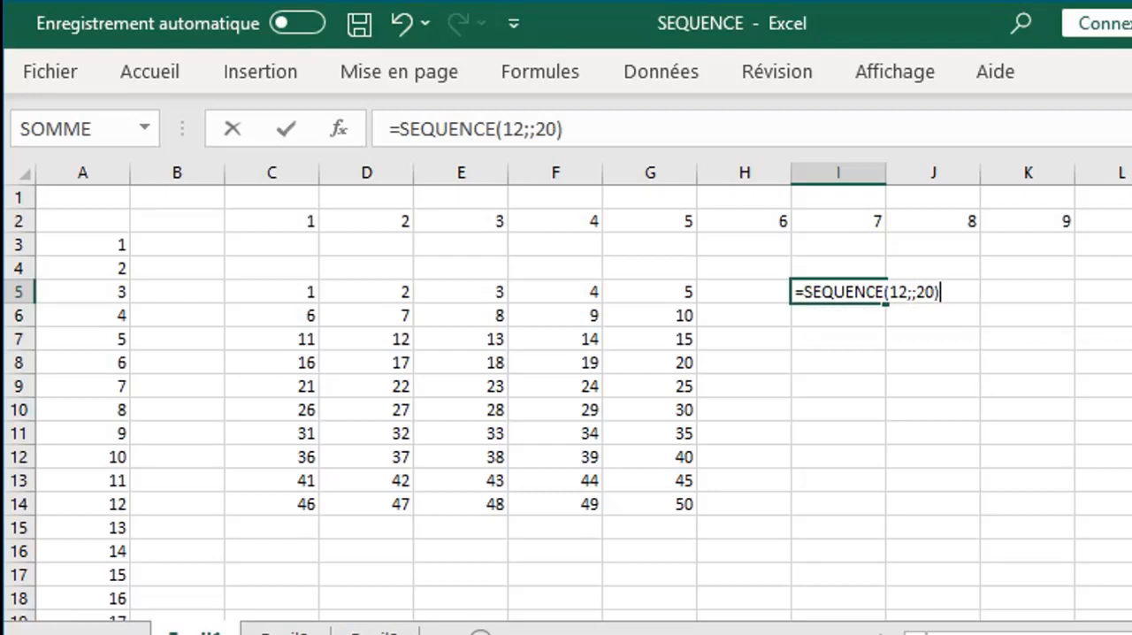
{"action": "key", "text": "Return"}
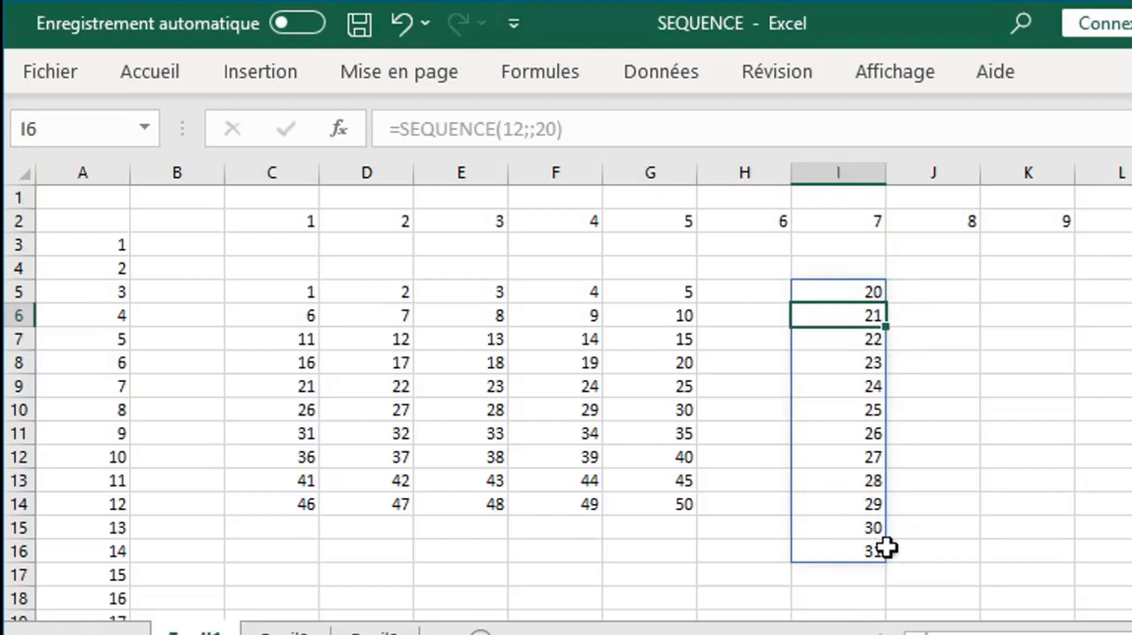
- Enter =SEQUENCE(5;;;-1) in cell K5 to generate a five-row series with a step of -1
{"action": "left_click", "coordinate": [1014, 288]}
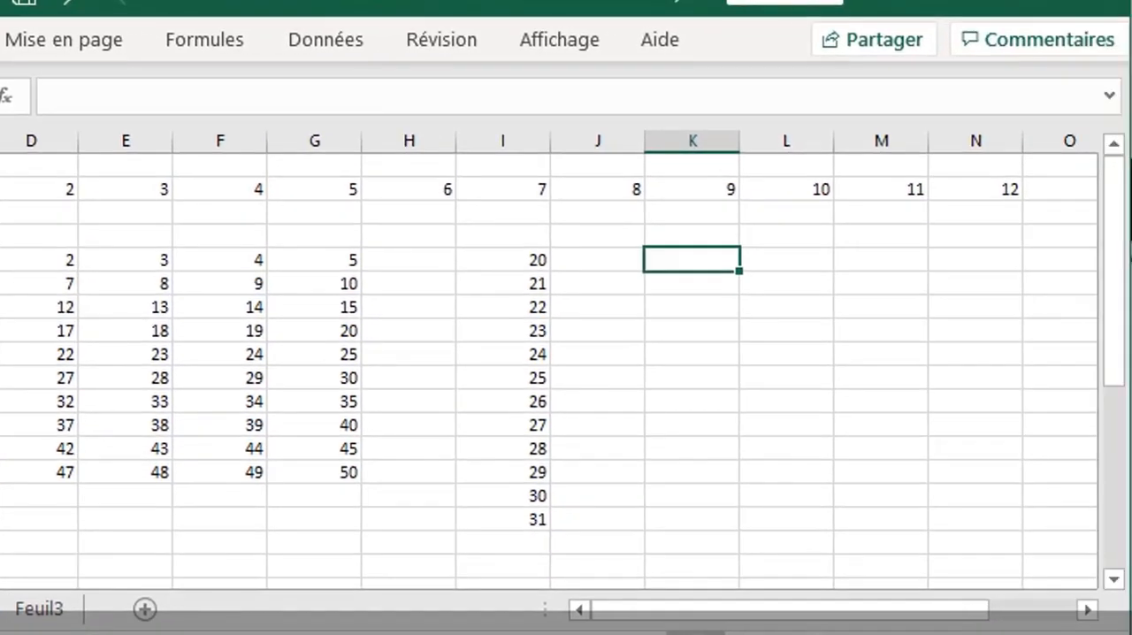
{"action": "type", "text": "="}
{"action": "type", "text": "seq"}
{"action": "double_click", "coordinate": [740, 287]}
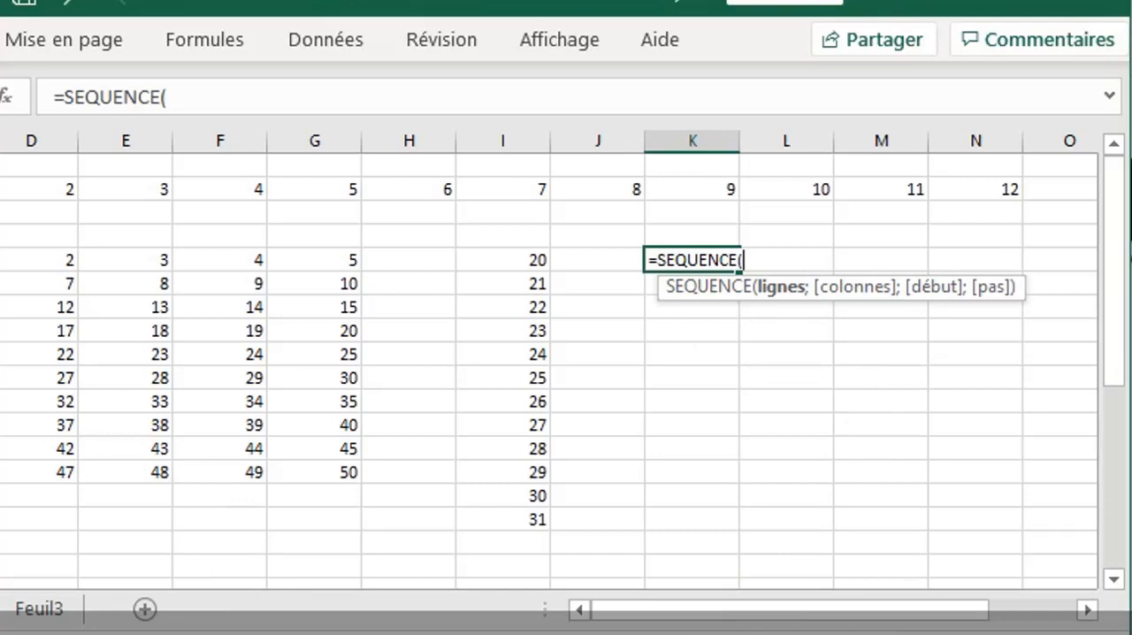
{"action": "type", "text": "5;"}
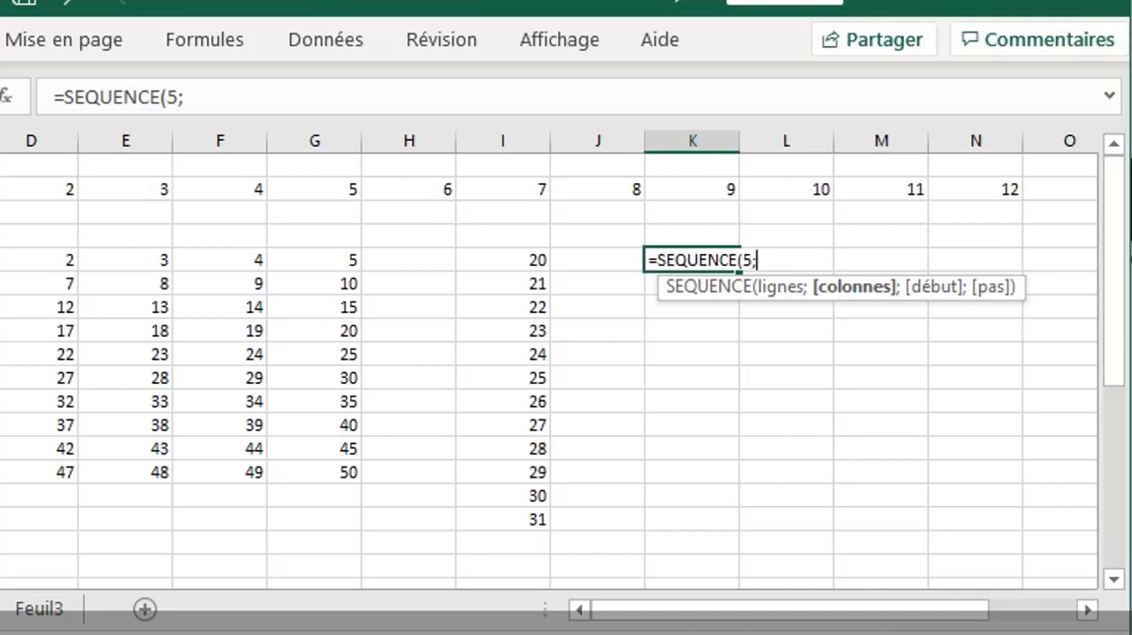
{"action": "type", "text": ";;-"}
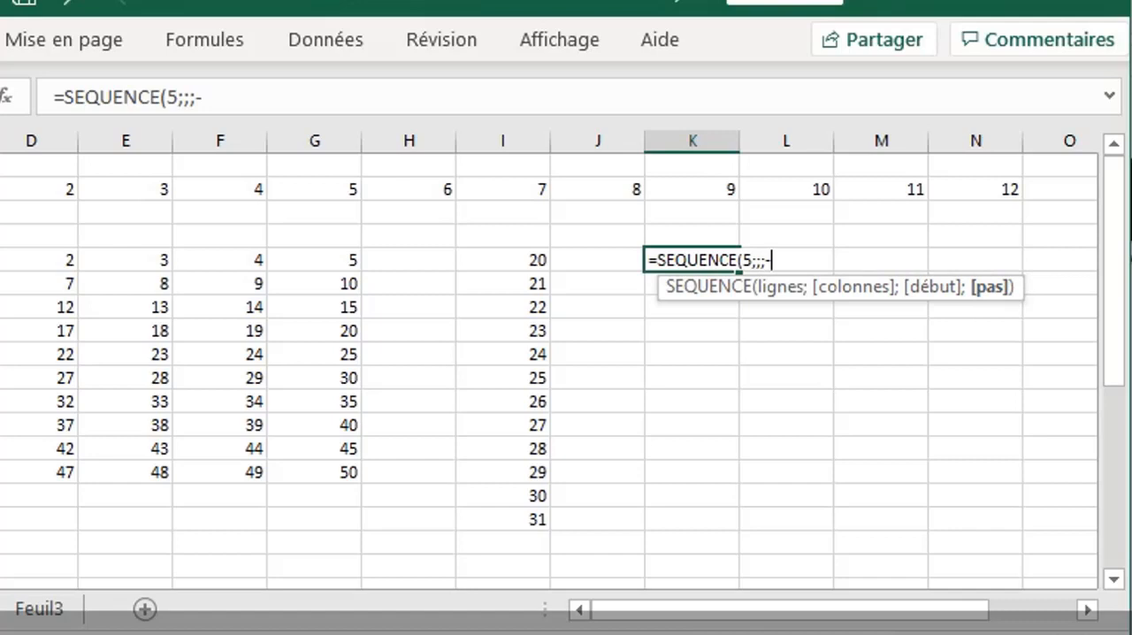
{"action": "type", "text": "1)"}
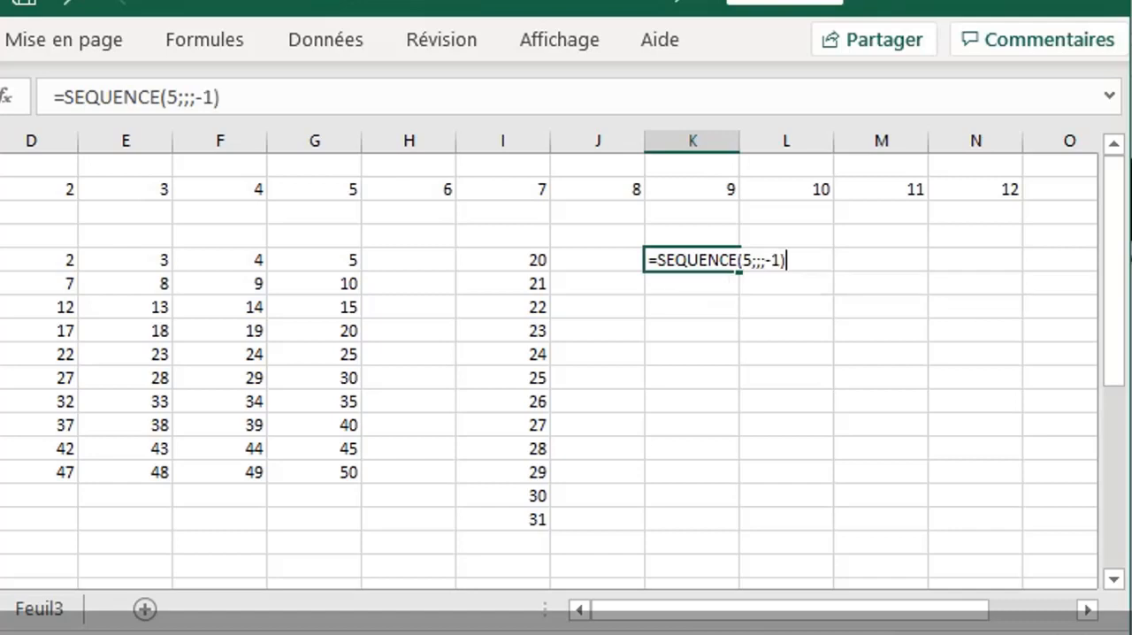
{"action": "key", "text": "Return"}
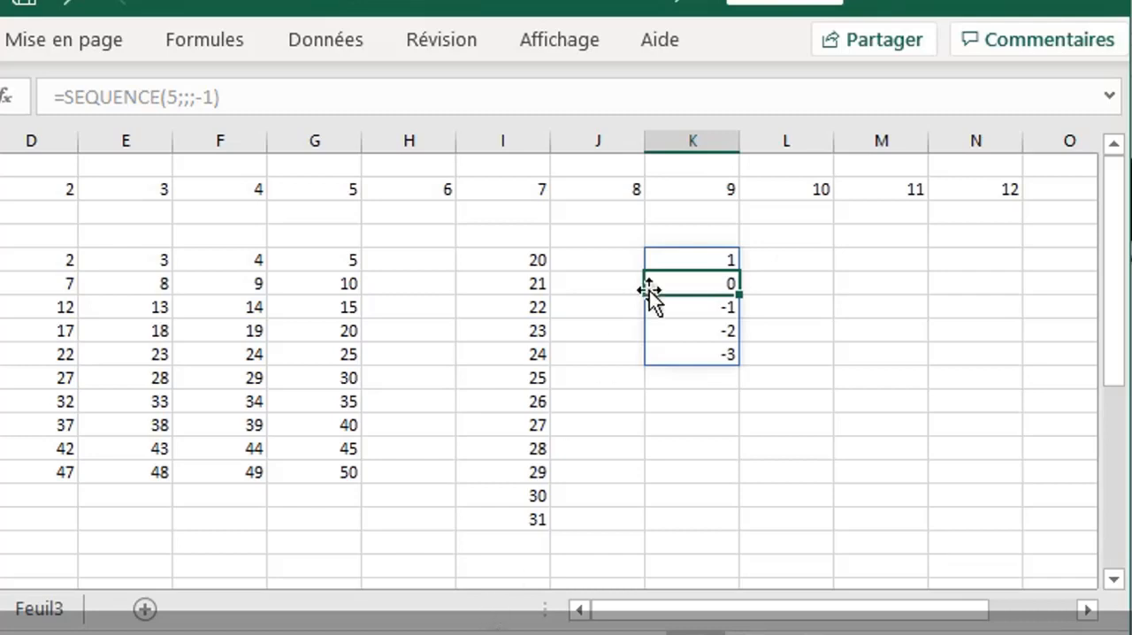
- Set the start value of the SEQUENCE formula in K5 to 0
{"action": "double_click", "coordinate": [701, 260]}
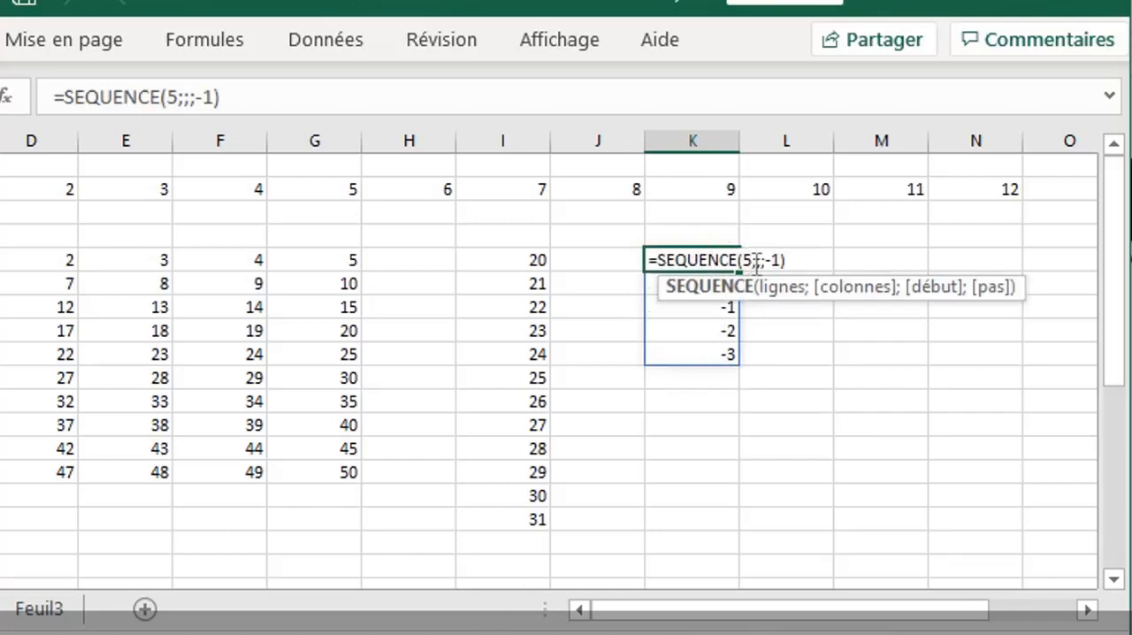
{"action": "left_click", "coordinate": [761, 259]}
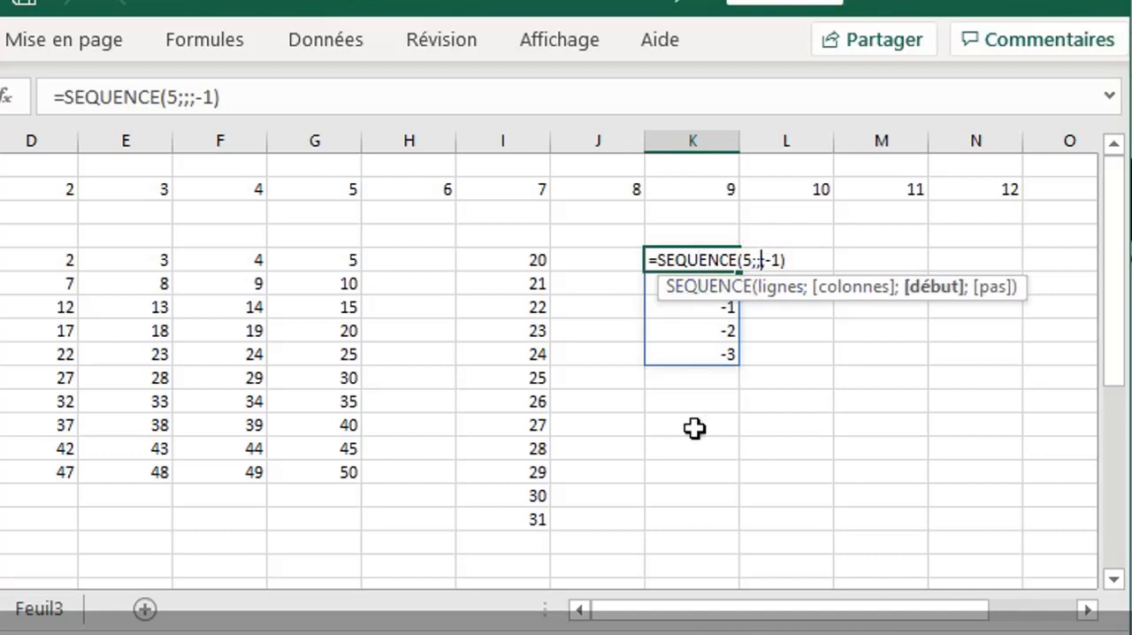
{"action": "type", "text": "0"}
{"action": "key", "text": "Return"}
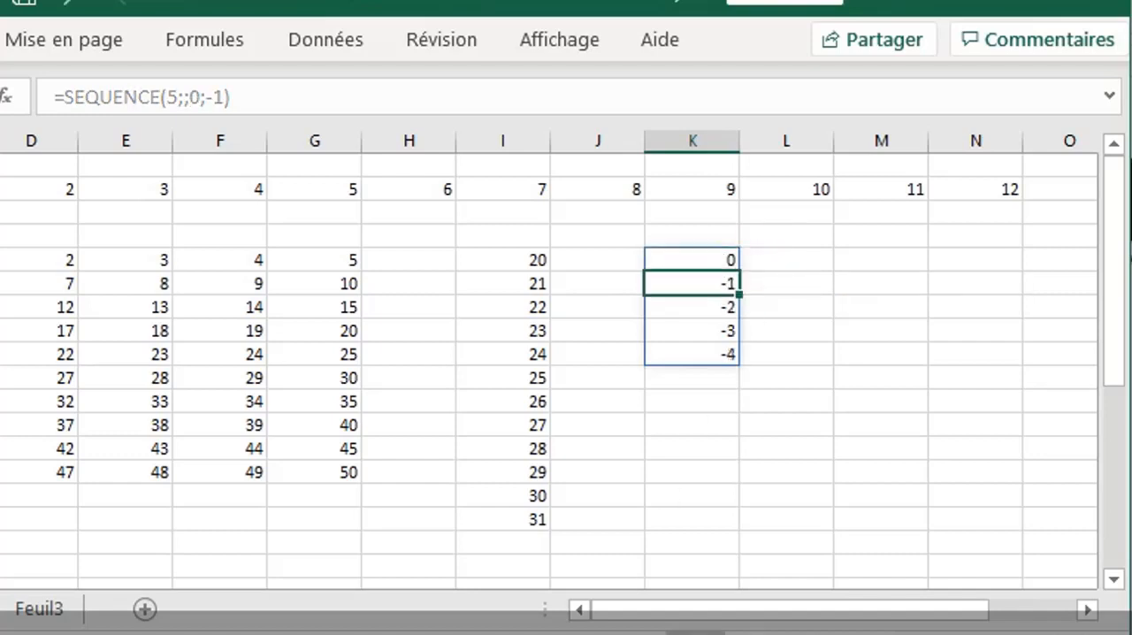
- Set the step argument of the SEQUENCE formula in K5 to -5
{"action": "left_click", "coordinate": [718, 260]}
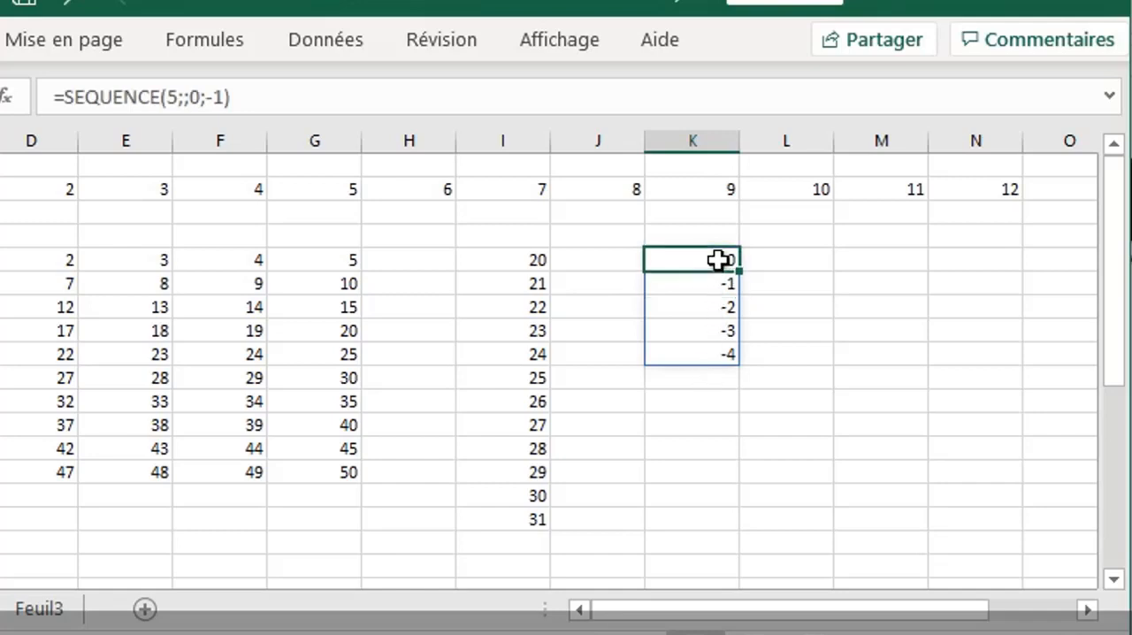
{"action": "double_click", "coordinate": [723, 259]}
{"action": "left_click", "coordinate": [782, 260]}
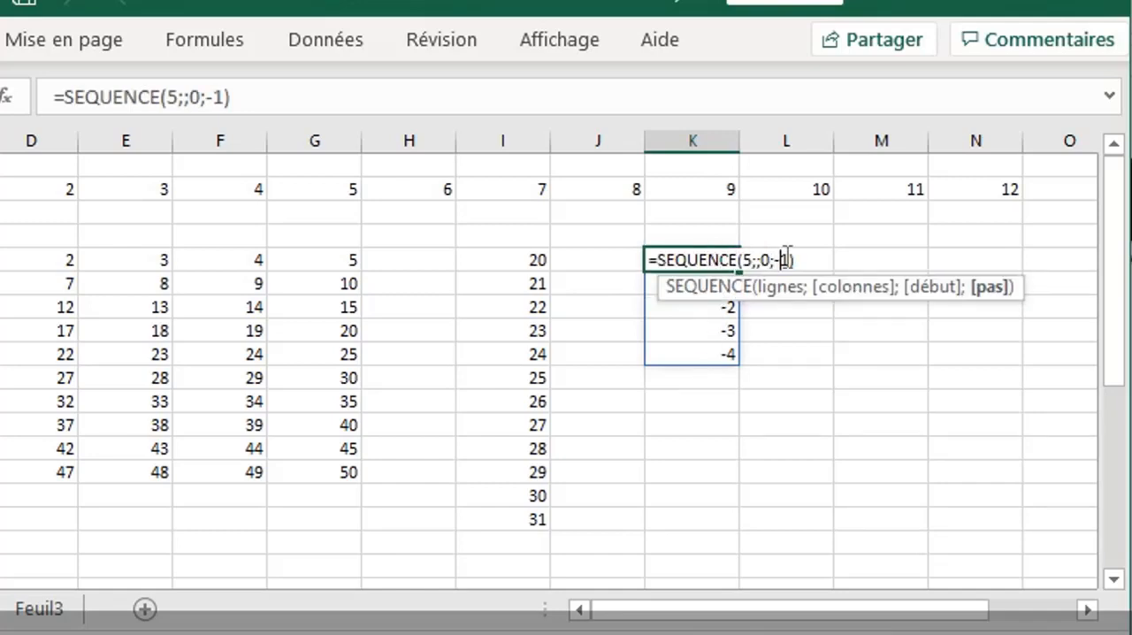
{"action": "key", "text": "Delete"}
{"action": "type", "text": "5"}
{"action": "key", "text": "Return"}
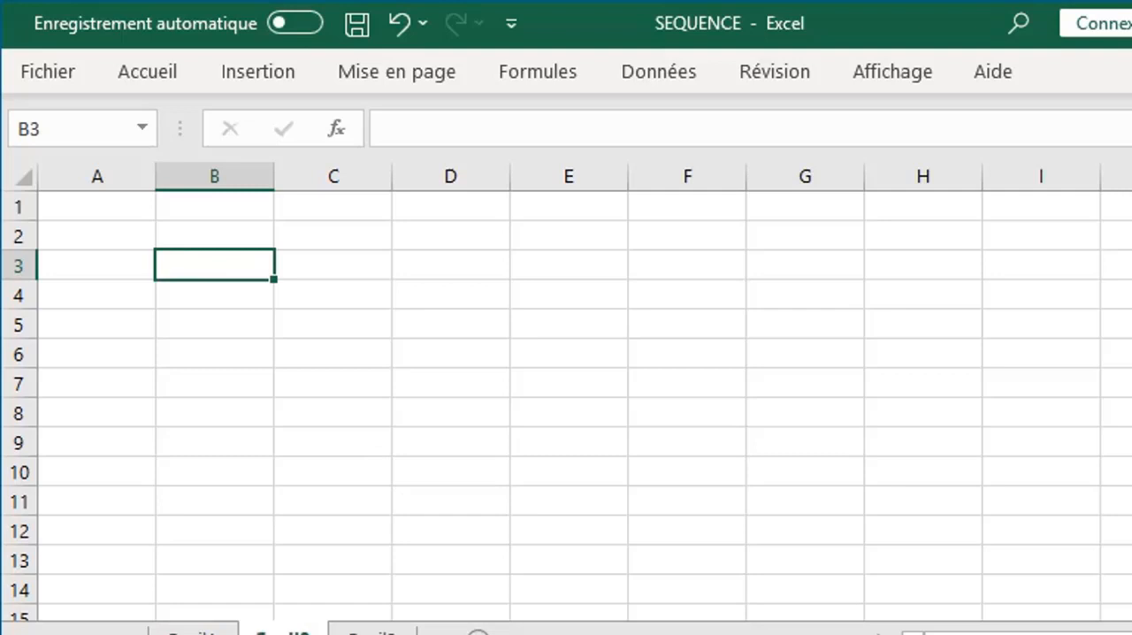
- Start a SEQUENCE formula in cell B3 with 10 rows, the columns argument left empty, and AUJOURDHUI() as the start value
{"action": "type", "text": "=seq"}
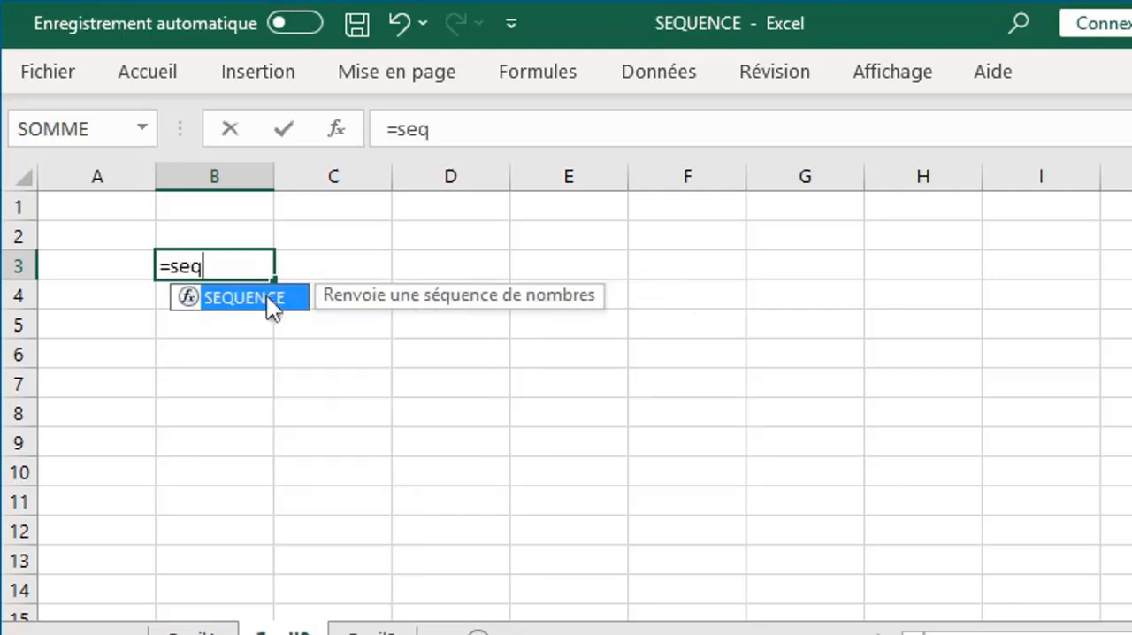
{"action": "double_click", "coordinate": [257, 297]}
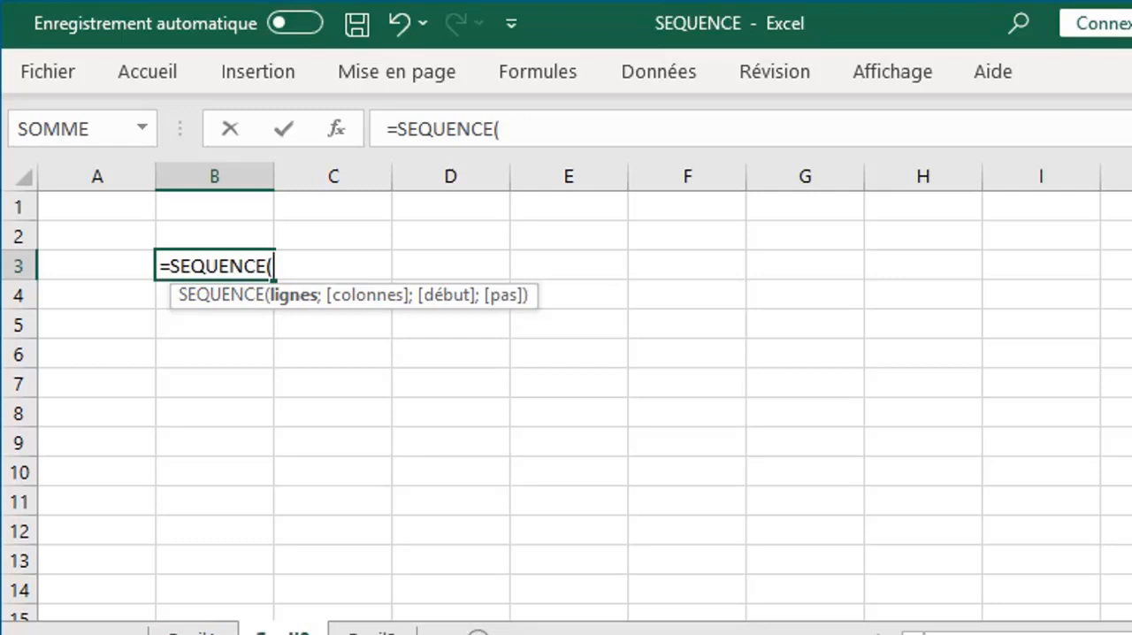
{"action": "type", "text": "10;"}
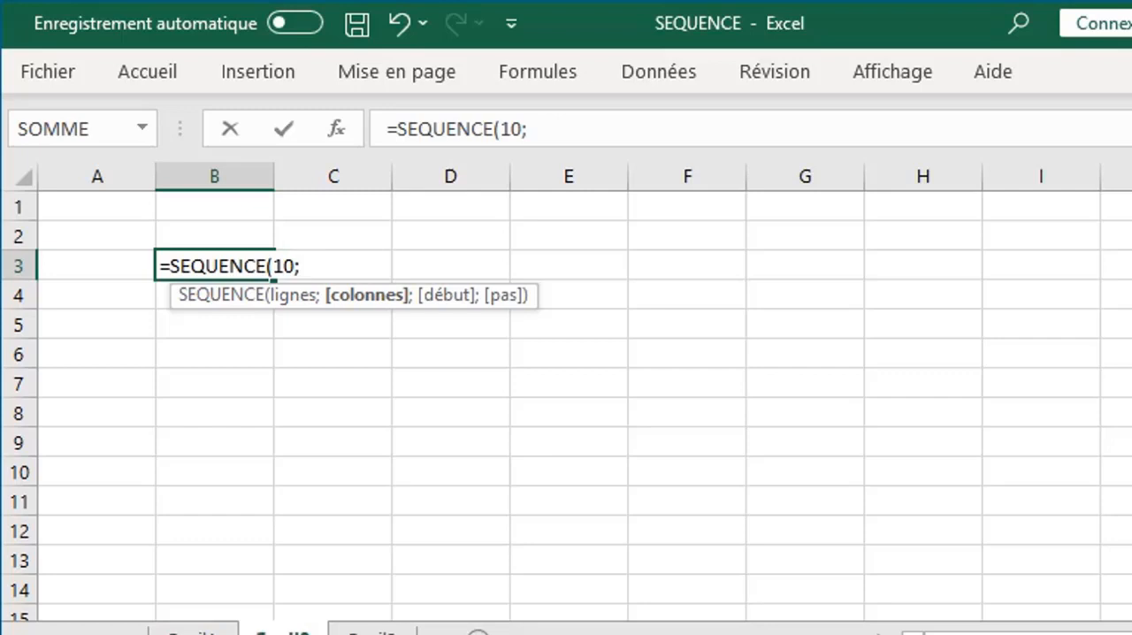
{"action": "type", "text": ";"}
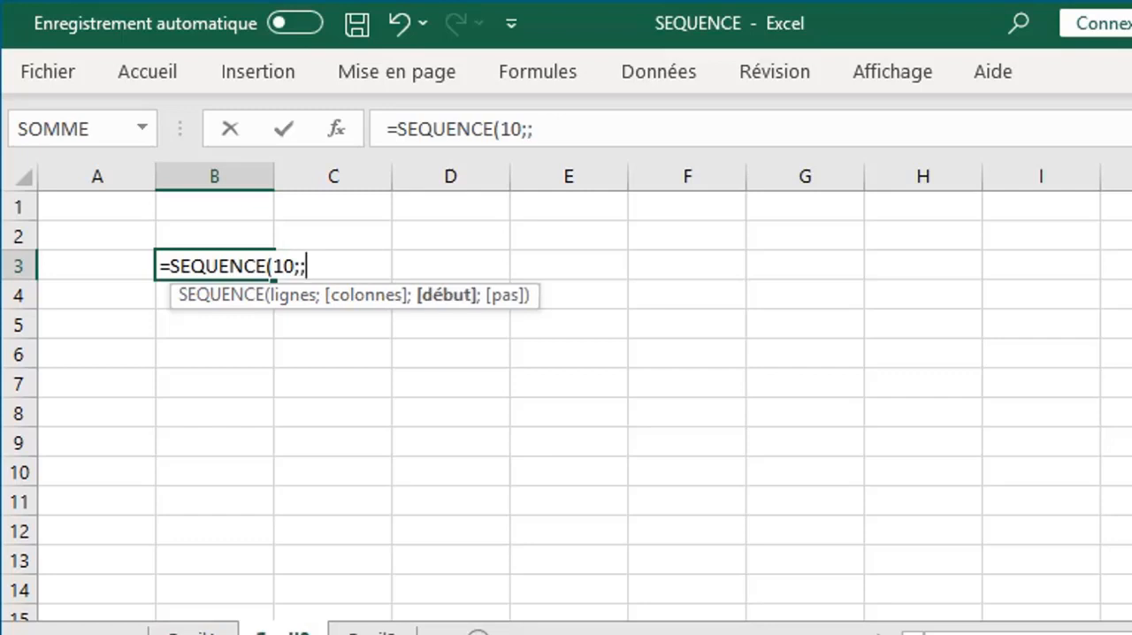
{"action": "type", "text": "AUJOURDHUI()"}
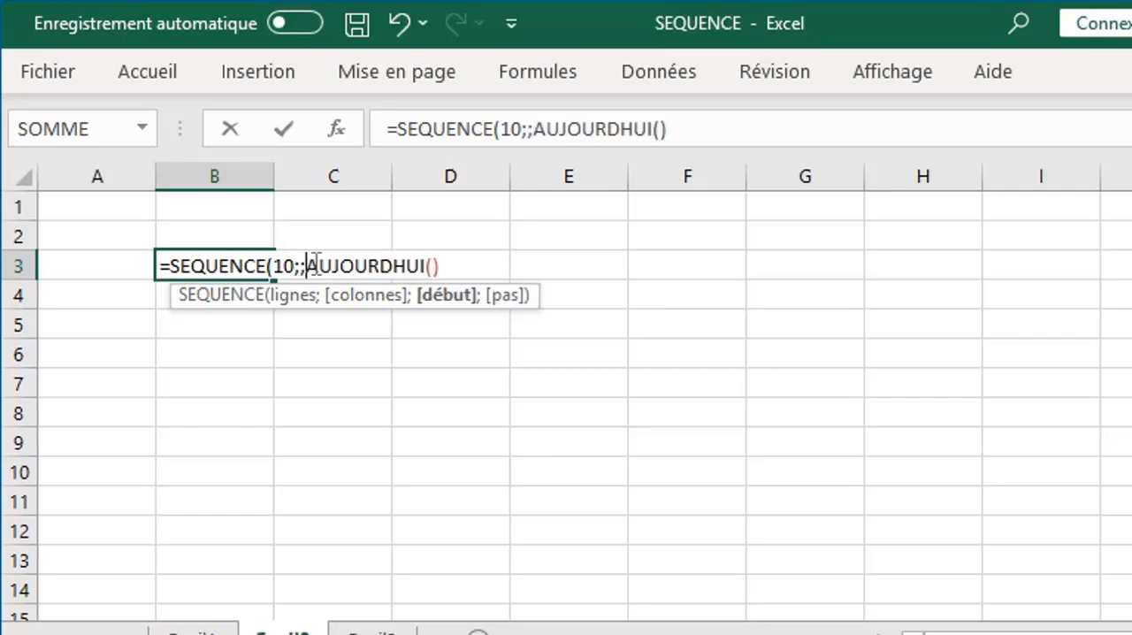
{"action": "left_click", "coordinate": [449, 265]}
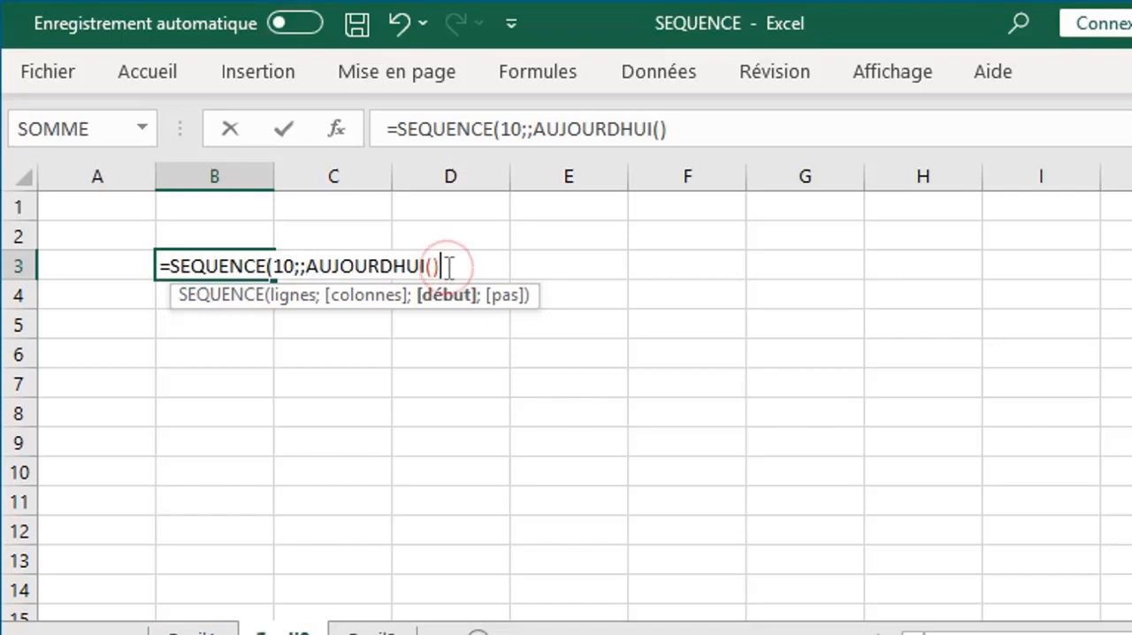
- Set the step argument of the SEQUENCE formula in B3 to 28 and complete the formula
{"action": "type", "text": ";"}
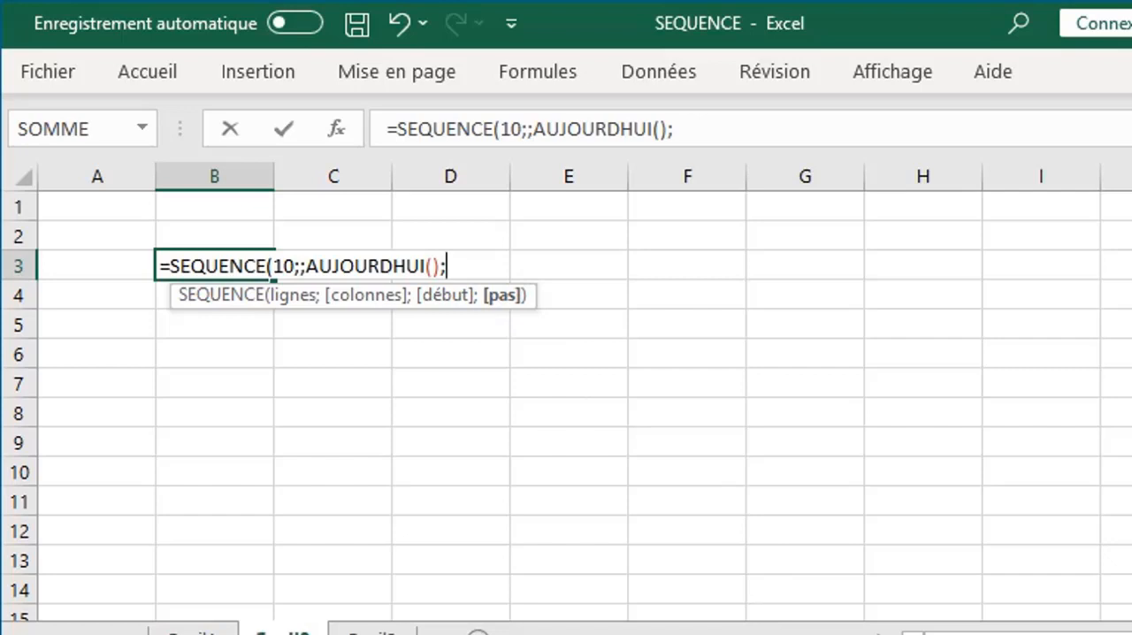
{"action": "type", "text": "3"}
{"action": "type", "text": "2"}
{"action": "key", "text": "BackSpace"}
{"action": "key", "text": "BackSpace"}
{"action": "type", "text": "28)"}
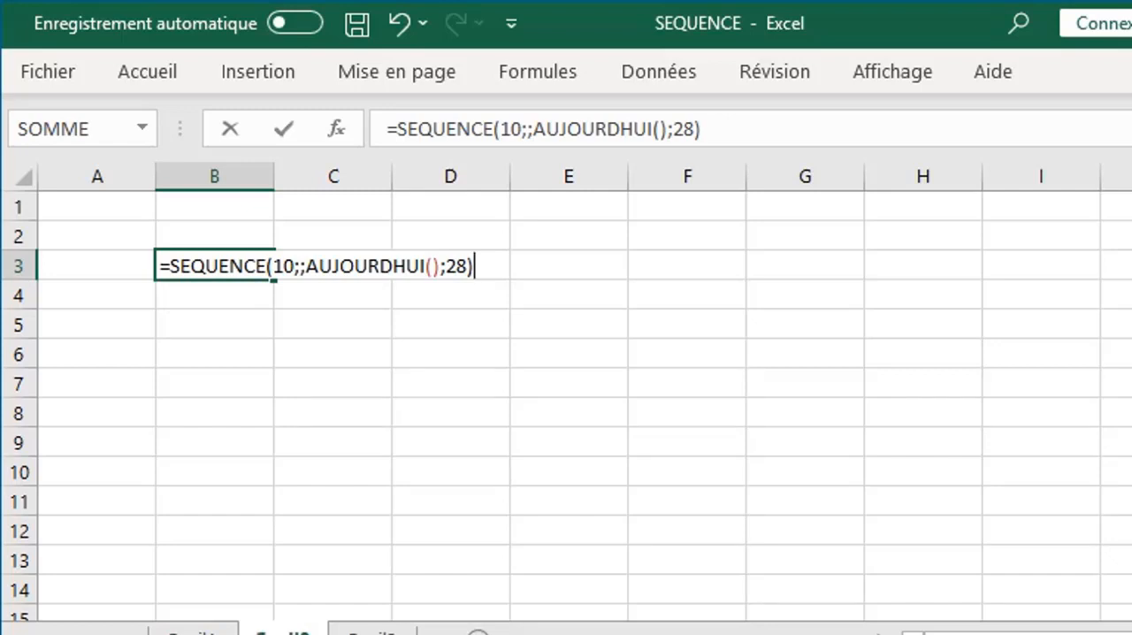
{"action": "key", "text": "Return"}
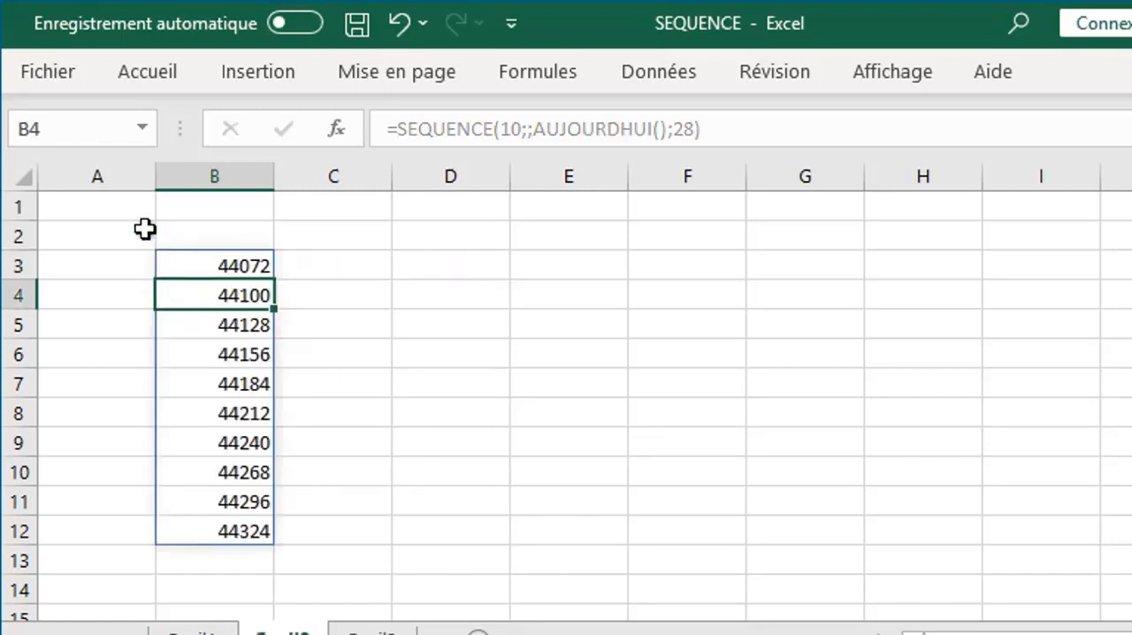
- Format all of column B with the short date number format (Date courte)
{"action": "left_click", "coordinate": [218, 174]}
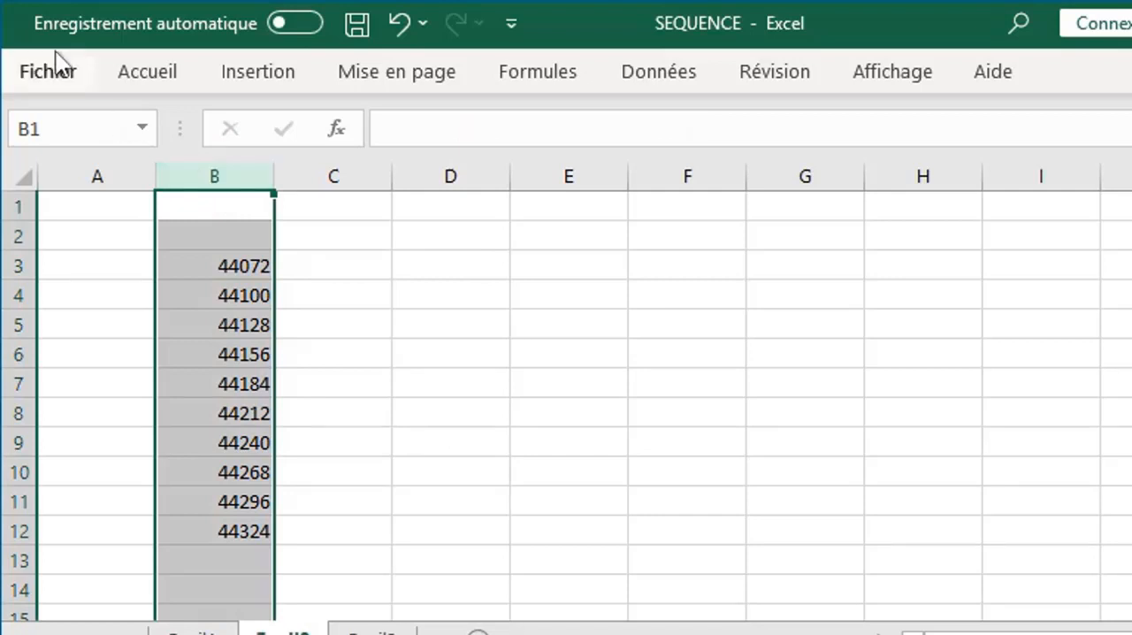
{"action": "left_click", "coordinate": [140, 74]}
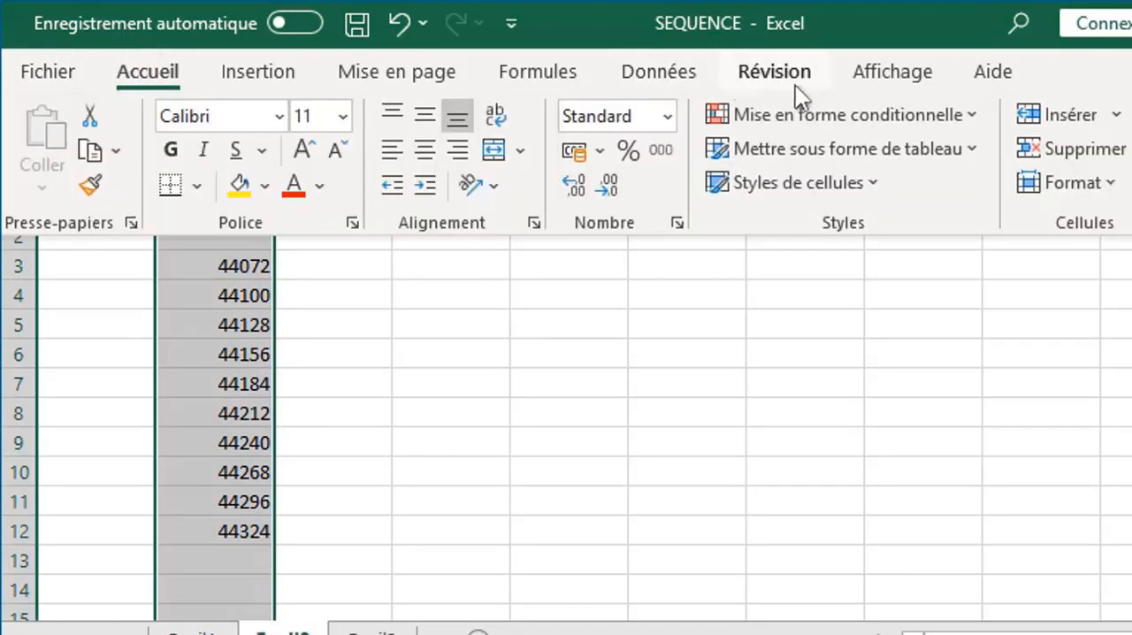
{"action": "left_click", "coordinate": [669, 116]}
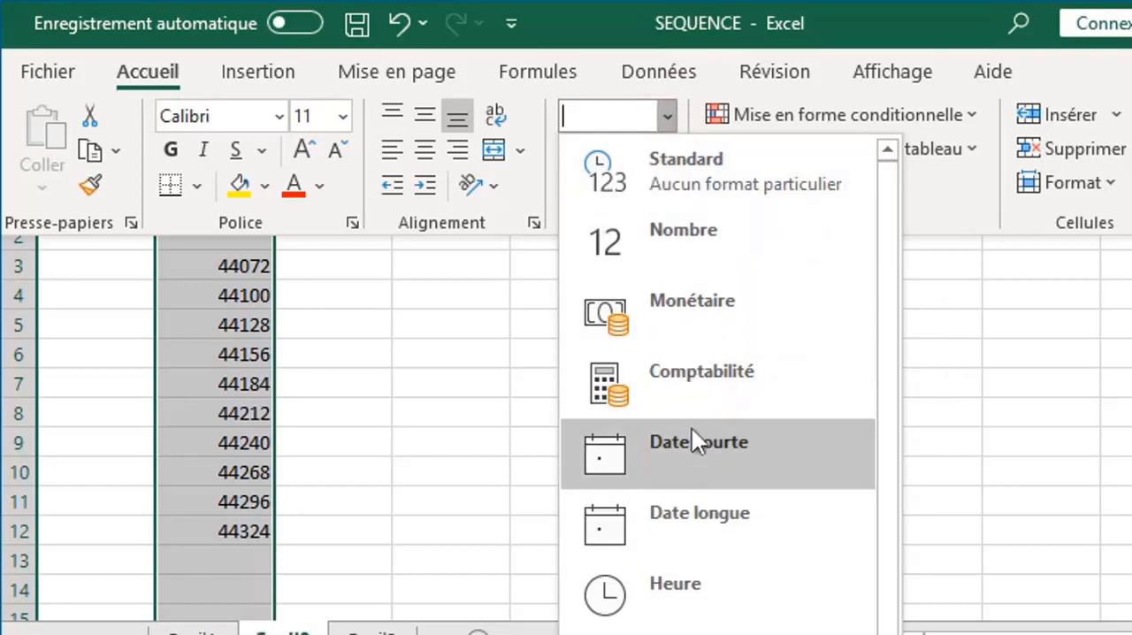
{"action": "left_click", "coordinate": [665, 440]}
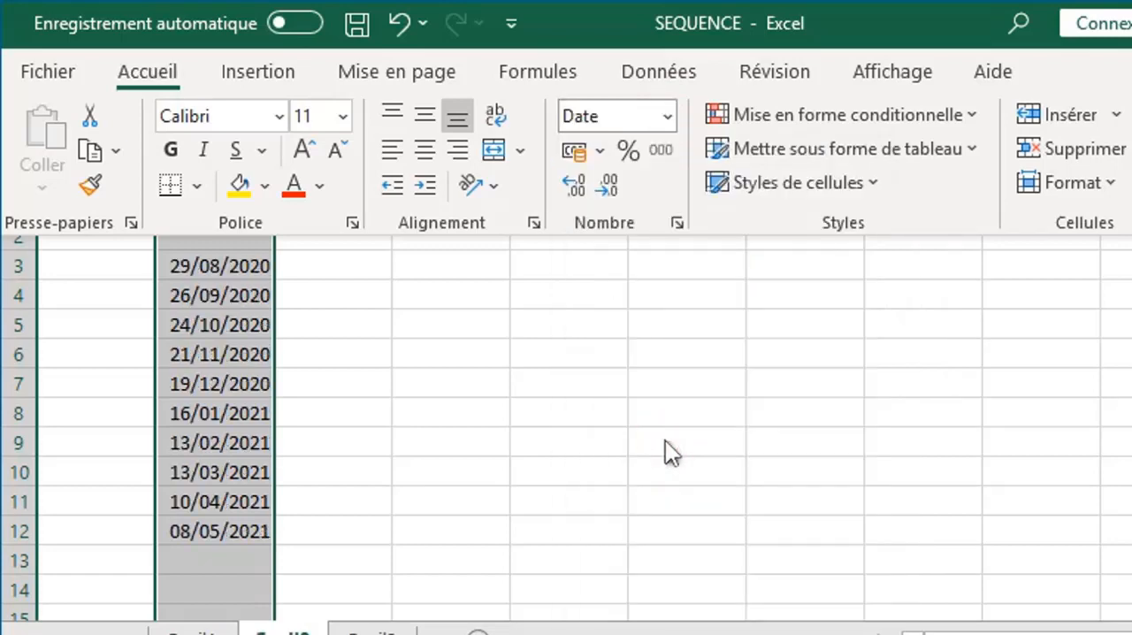
{"action": "key", "text": "ctrl+F1"}
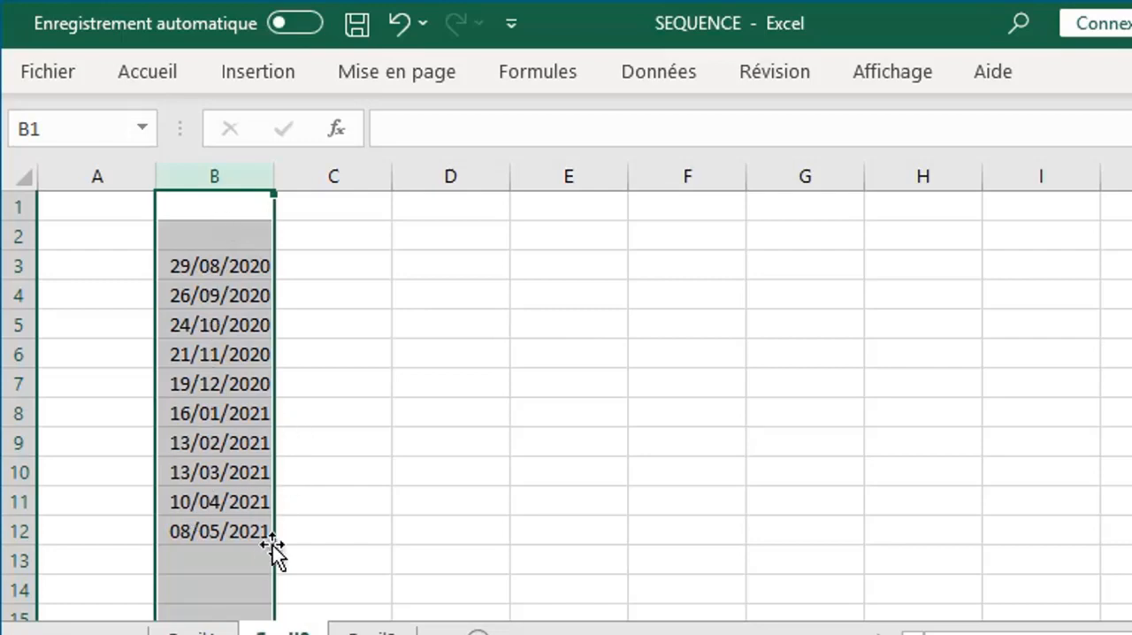
- Format column B with the long date number format (Date longue) and deselect the column
{"action": "left_click", "coordinate": [156, 70]}
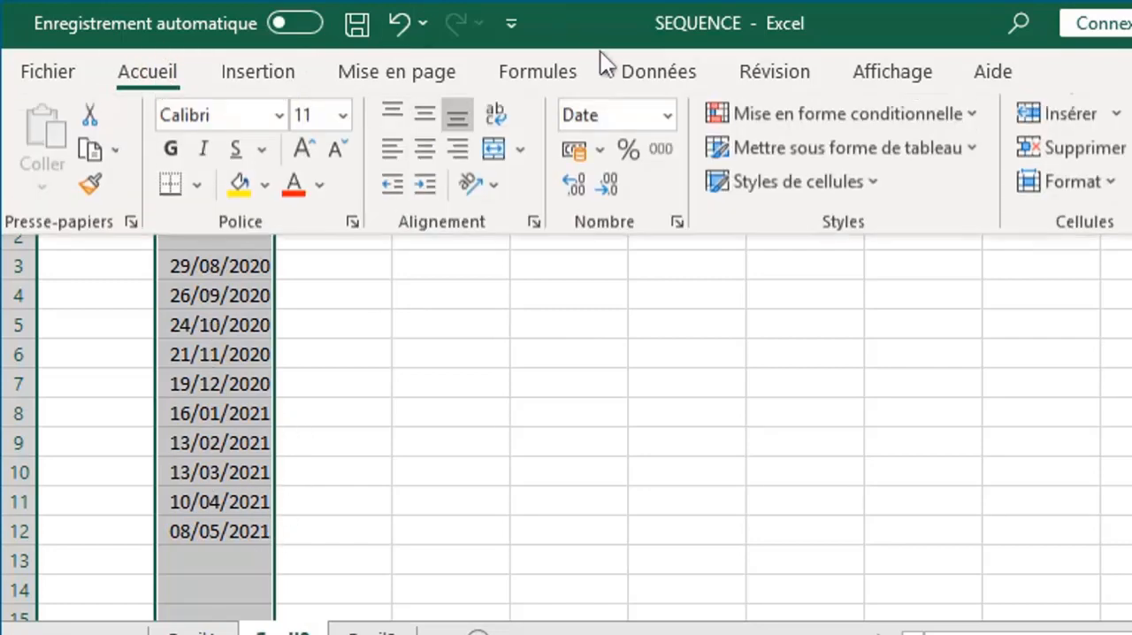
{"action": "left_click", "coordinate": [668, 115]}
{"action": "left_click", "coordinate": [713, 517]}
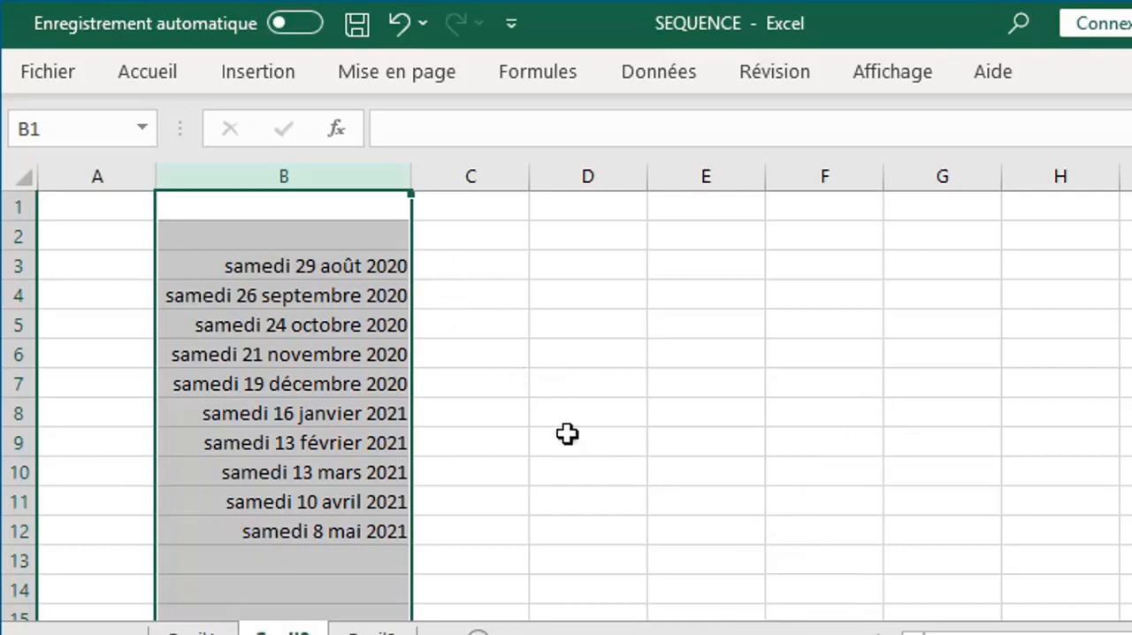
{"action": "left_click", "coordinate": [534, 333]}
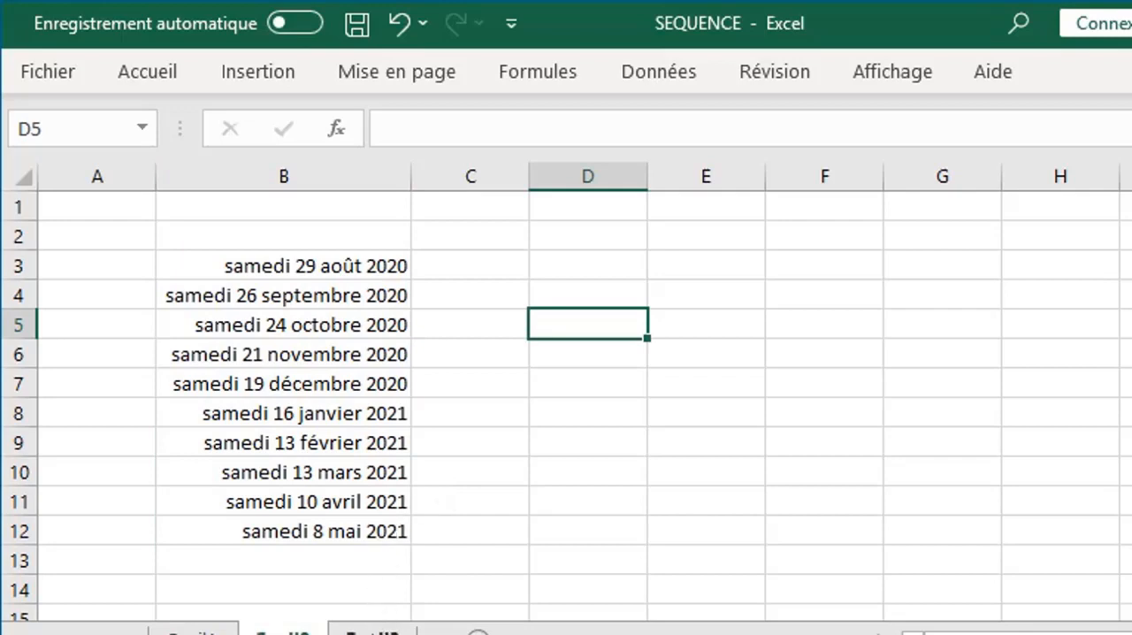
- Examine the Année, Mois, Date début and Date fin input cells on the third sheet
{"action": "left_click", "coordinate": [372, 632]}
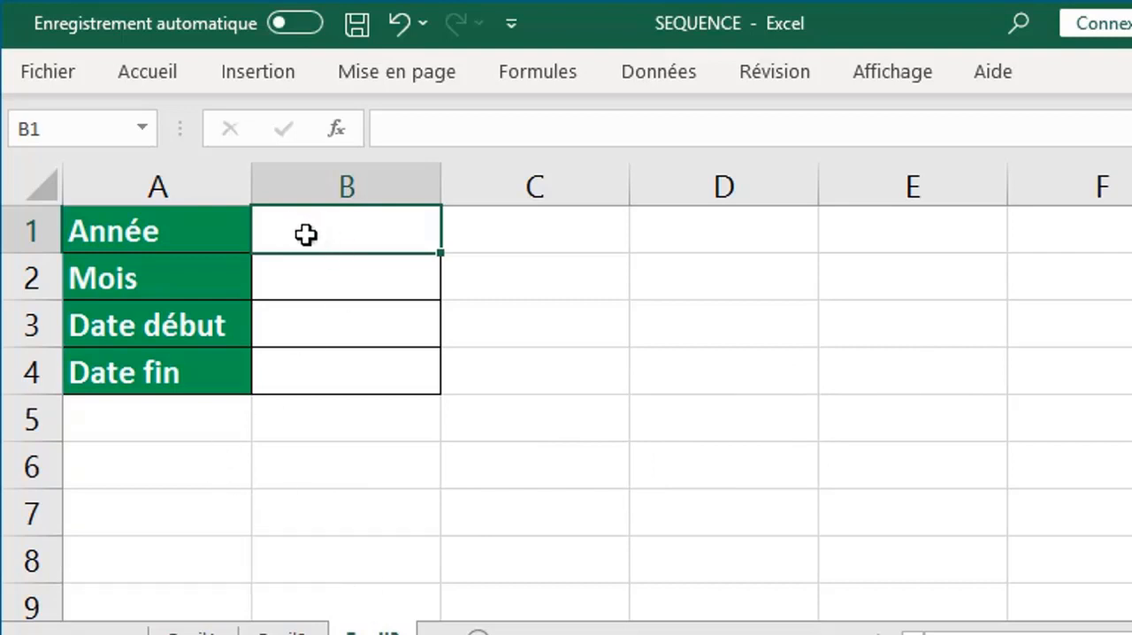
{"action": "left_click", "coordinate": [321, 273]}
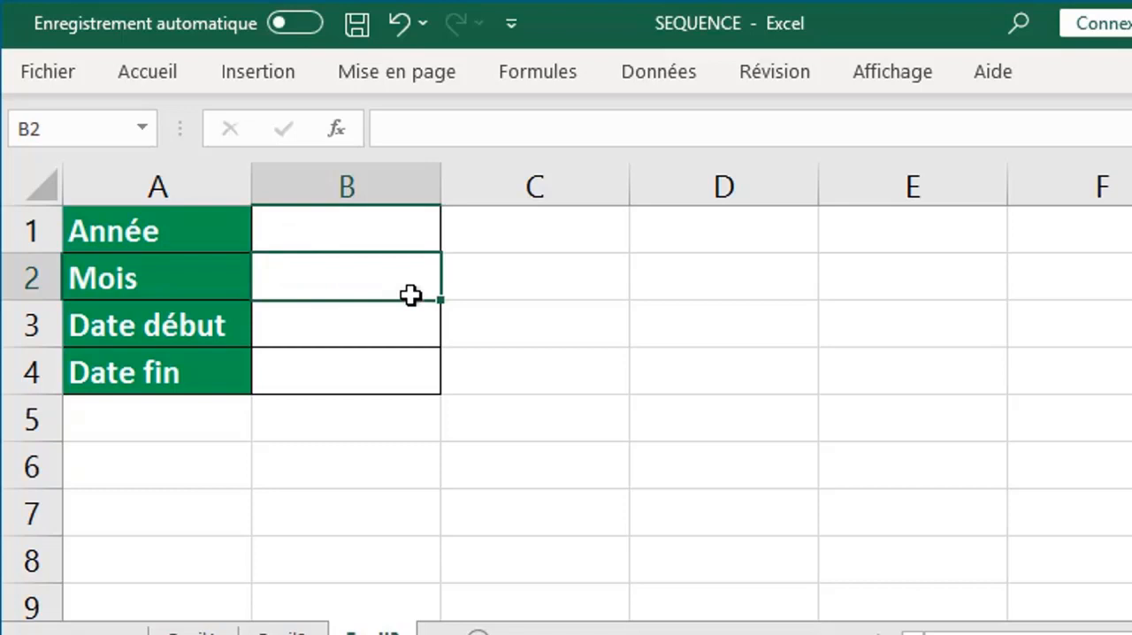
{"action": "left_click", "coordinate": [369, 317]}
{"action": "left_click", "coordinate": [371, 245]}
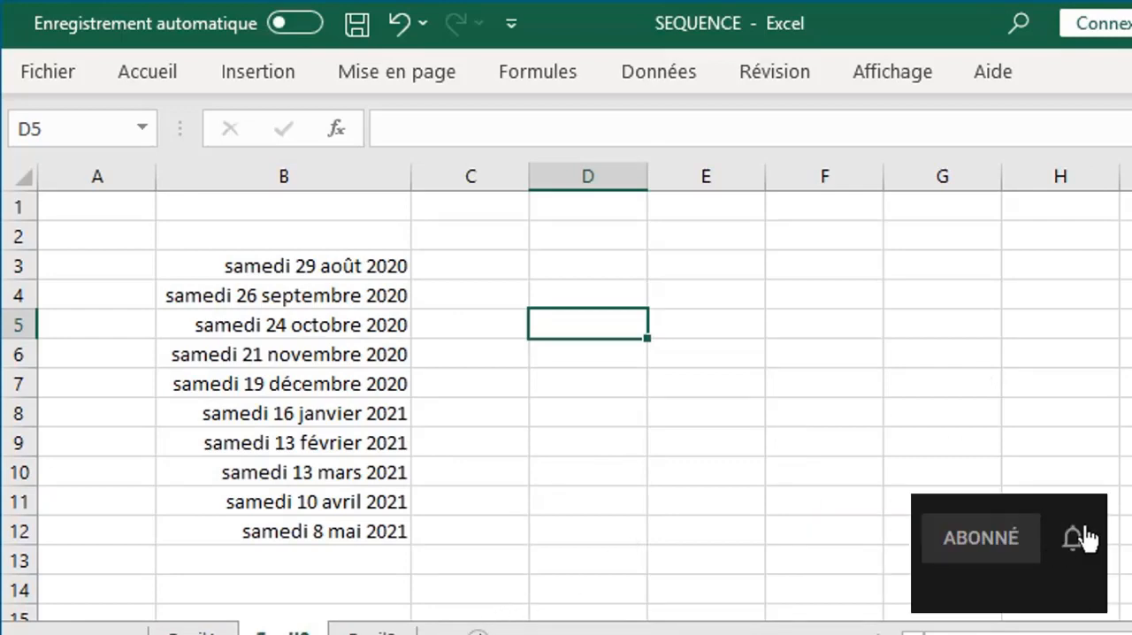
- Add a new worksheet after the sheet with the date series and start a SEQUENCE formula in its cell A2
{"action": "left_click", "coordinate": [477, 632]}
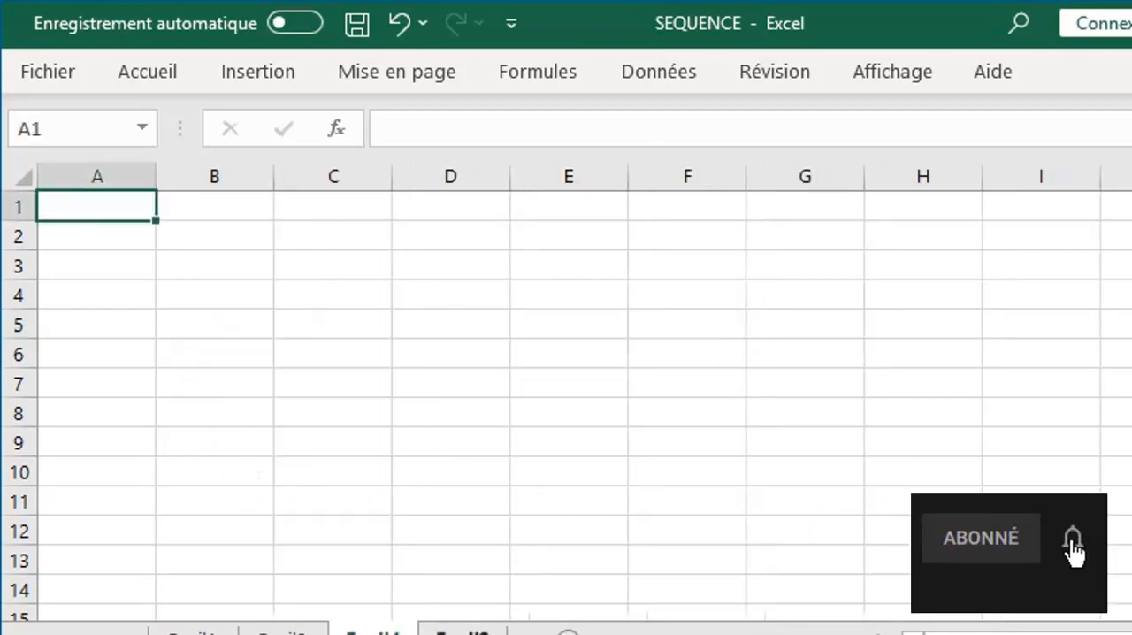
{"action": "left_click", "coordinate": [123, 236]}
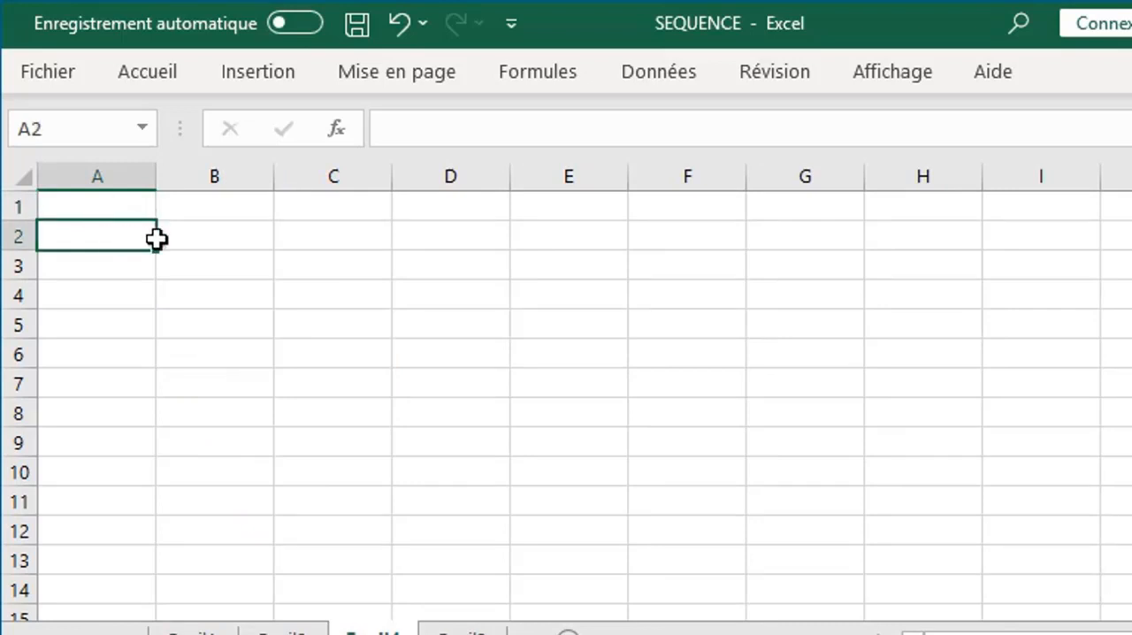
{"action": "type", "text": "="}
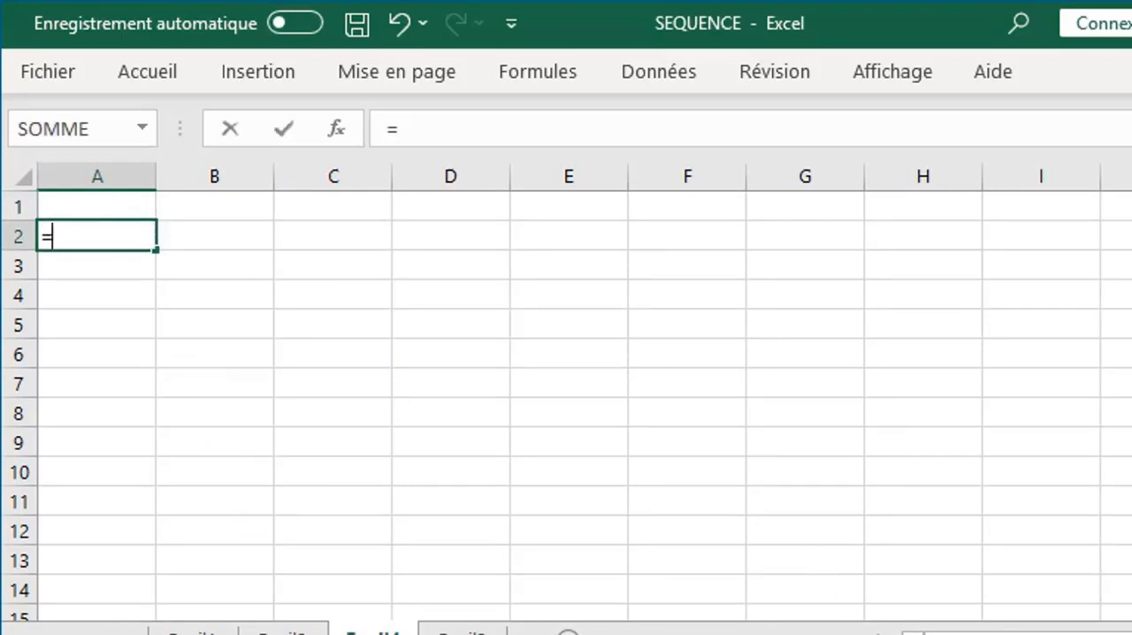
{"action": "type", "text": "s"}
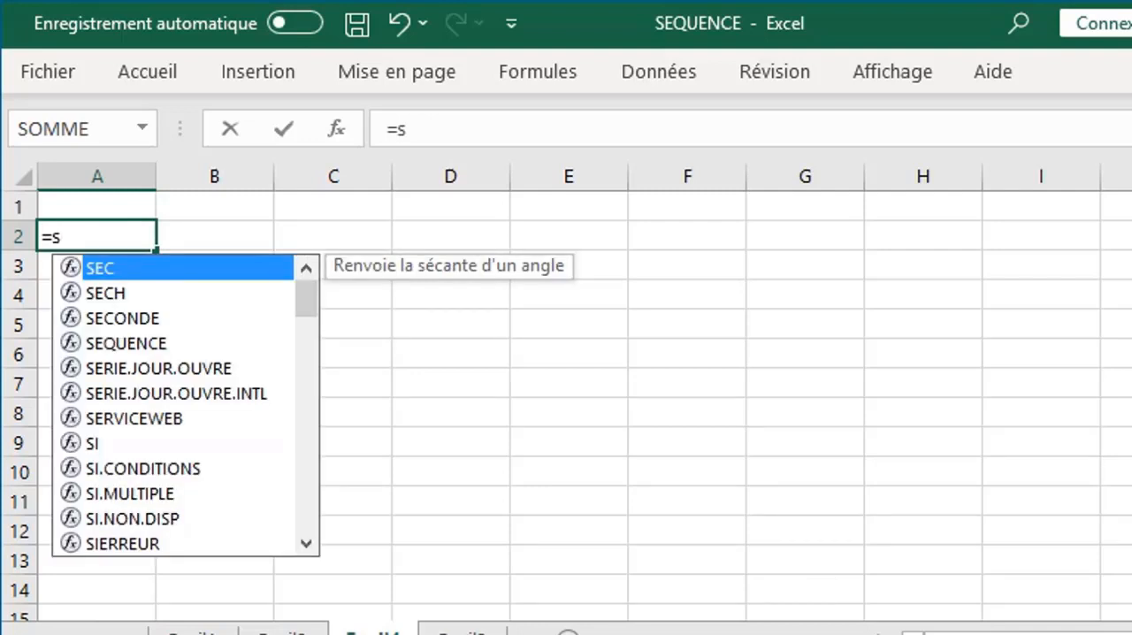
{"action": "type", "text": "e"}
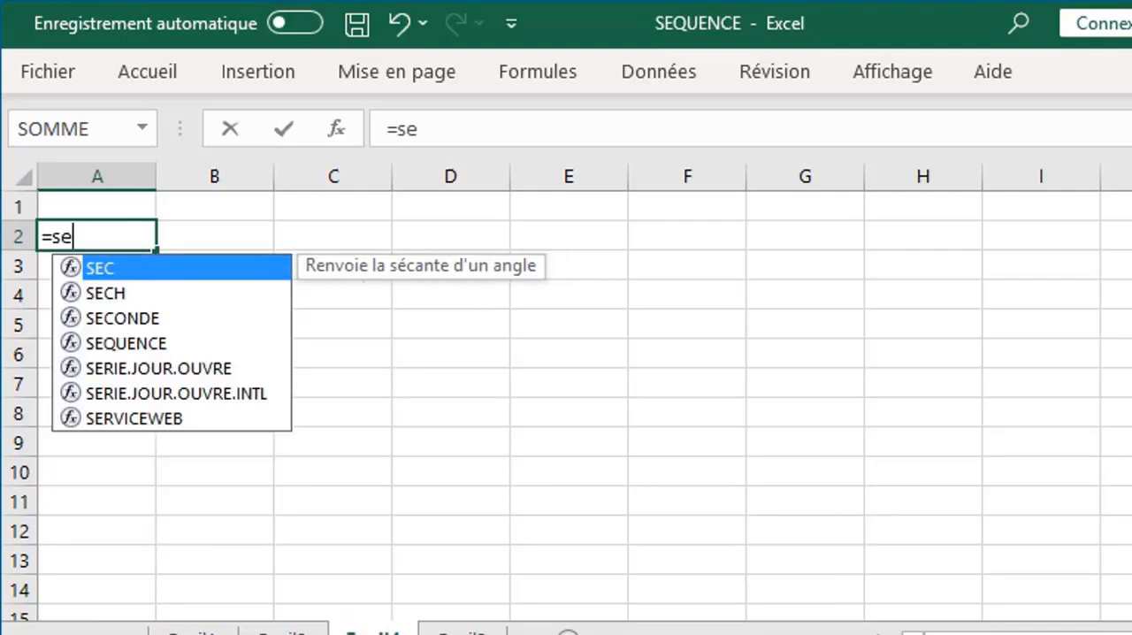
{"action": "type", "text": "q"}
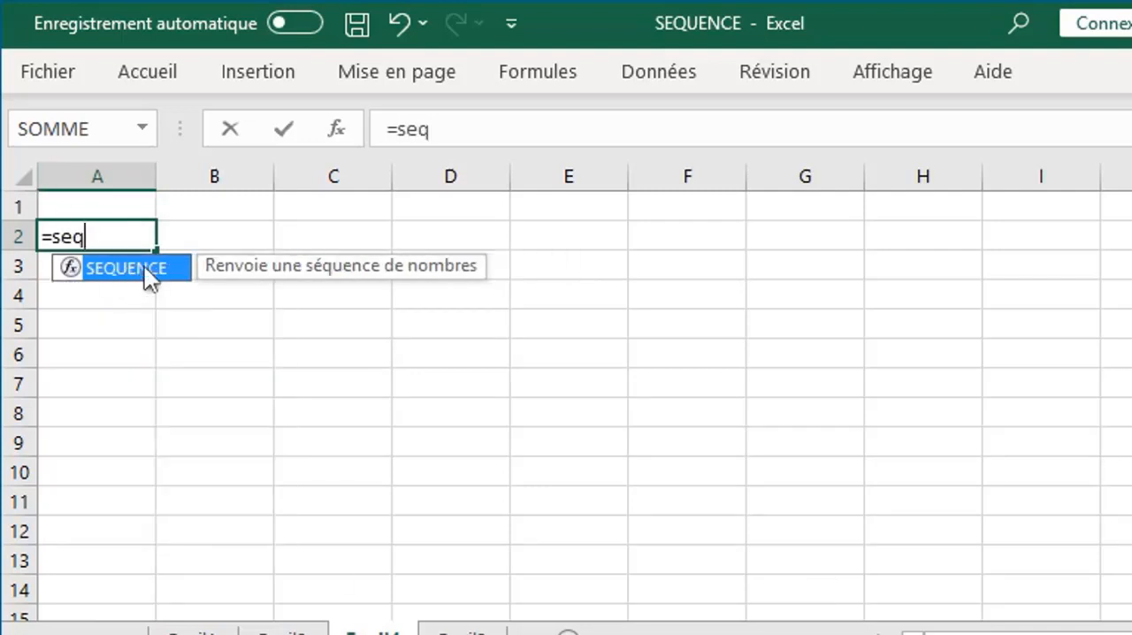